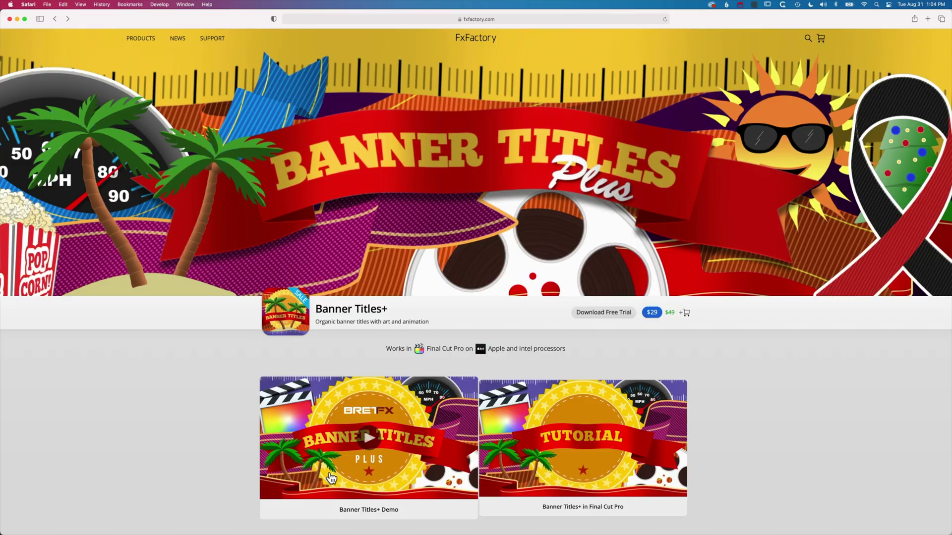
Step: Switch to Final Cut Pro and place the College Football title from BretFX Banner Titles+ above the water-polo clip, about 2 seconds in
{"action": "left_click", "coordinate": [312, 503]}
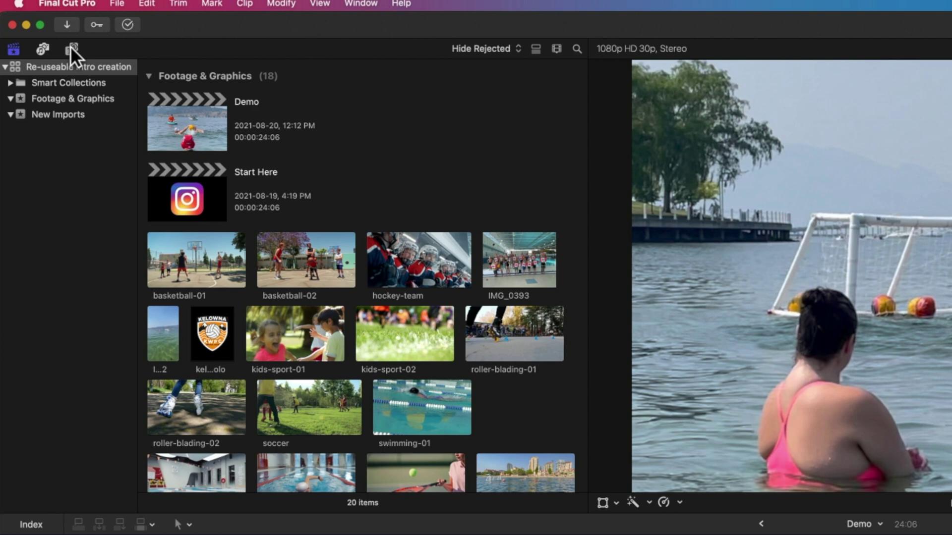
{"action": "left_click", "coordinate": [72, 48]}
{"action": "left_click", "coordinate": [95, 193]}
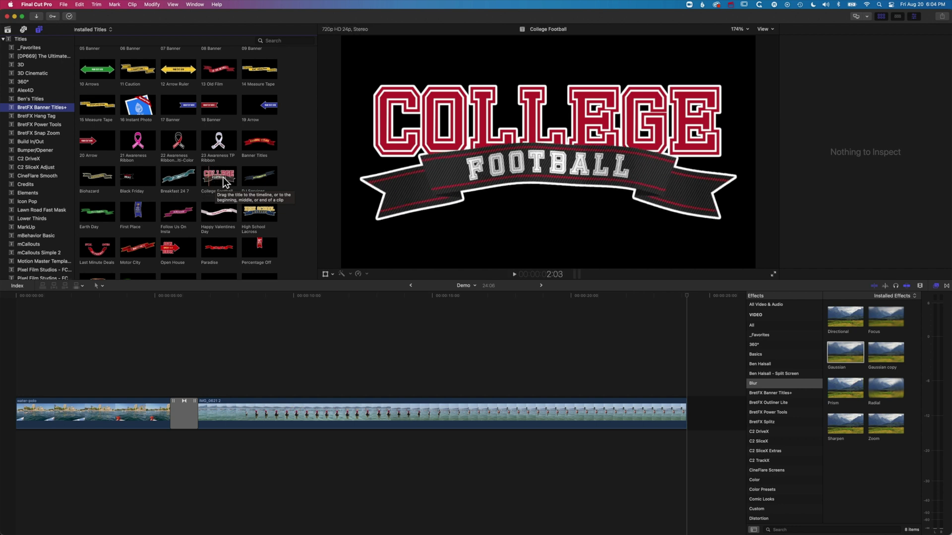
{"action": "left_click", "coordinate": [217, 183]}
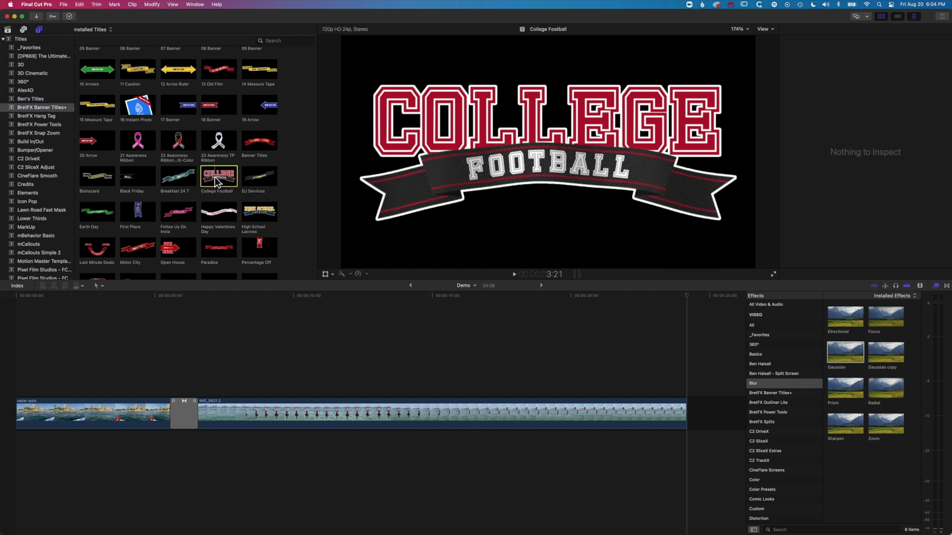
{"action": "left_click_drag", "start_coordinate": [215, 176], "coordinate": [76, 380]}
Step: Play back the new title over the footage and park the playhead at 6:22
{"action": "key", "text": "space"}
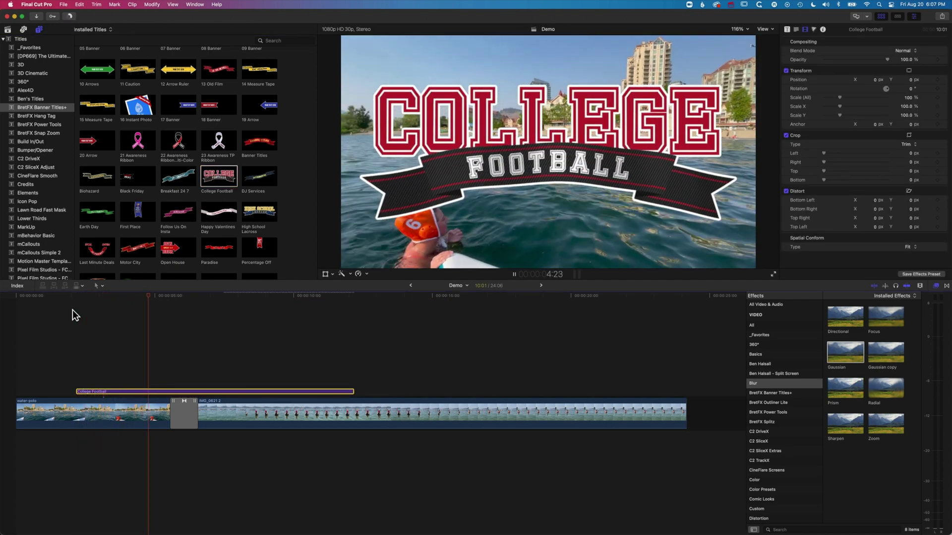
{"action": "key", "text": "space"}
{"action": "left_click_drag", "start_coordinate": [183, 293], "coordinate": [203, 297]}
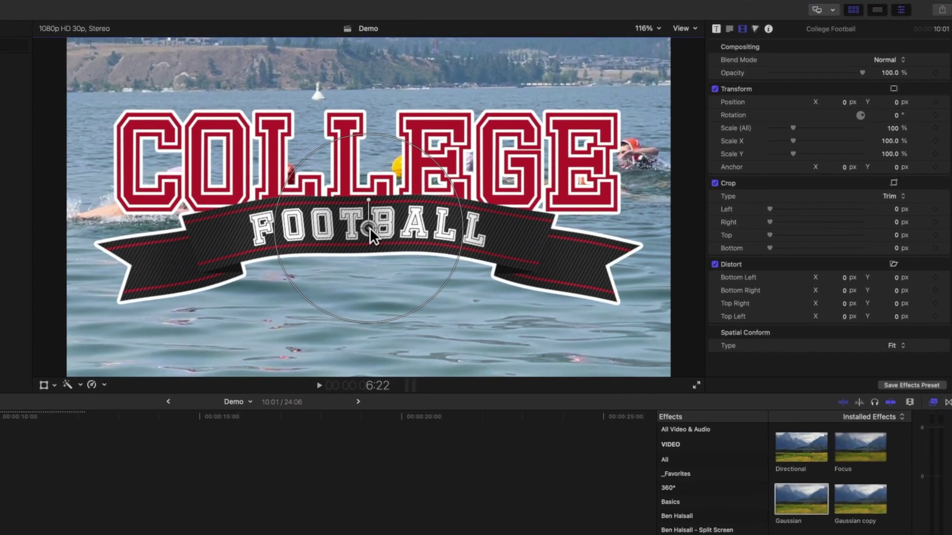
Step: Scale the title down to a size of about 230 with its on-screen controls and recentre it over the footage
{"action": "left_click_drag", "start_coordinate": [550, 165], "coordinate": [591, 152]}
{"action": "left_click_drag", "start_coordinate": [424, 209], "coordinate": [377, 229]}
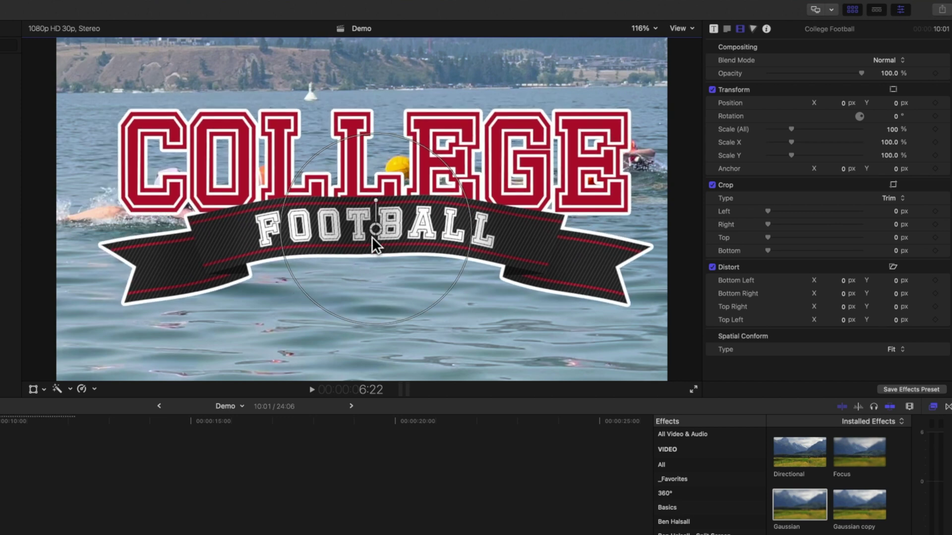
{"action": "left_click_drag", "start_coordinate": [332, 314], "coordinate": [347, 293]}
{"action": "left_click_drag", "start_coordinate": [375, 230], "coordinate": [359, 227]}
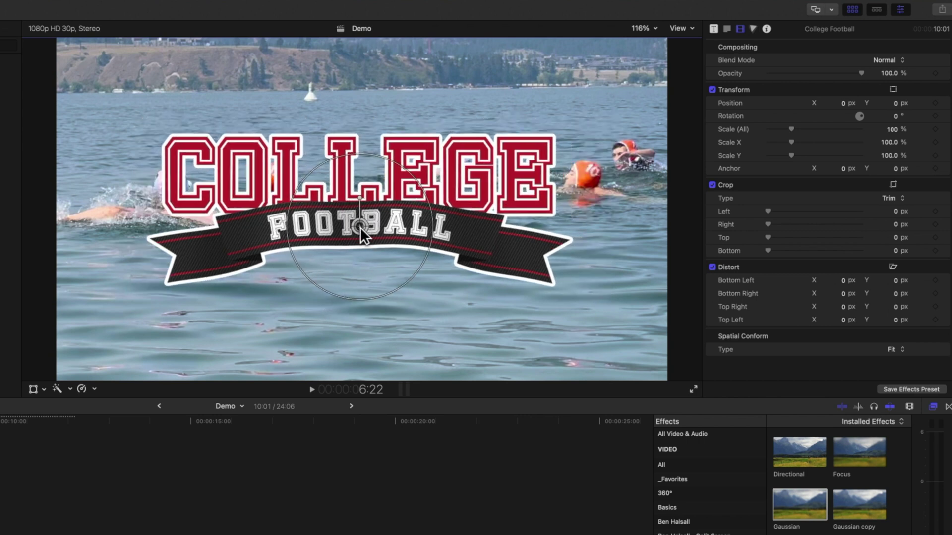
Step: Set the title's global position to X 0 px, Y 0 px and its size to 222.0
{"action": "left_click", "coordinate": [714, 28]}
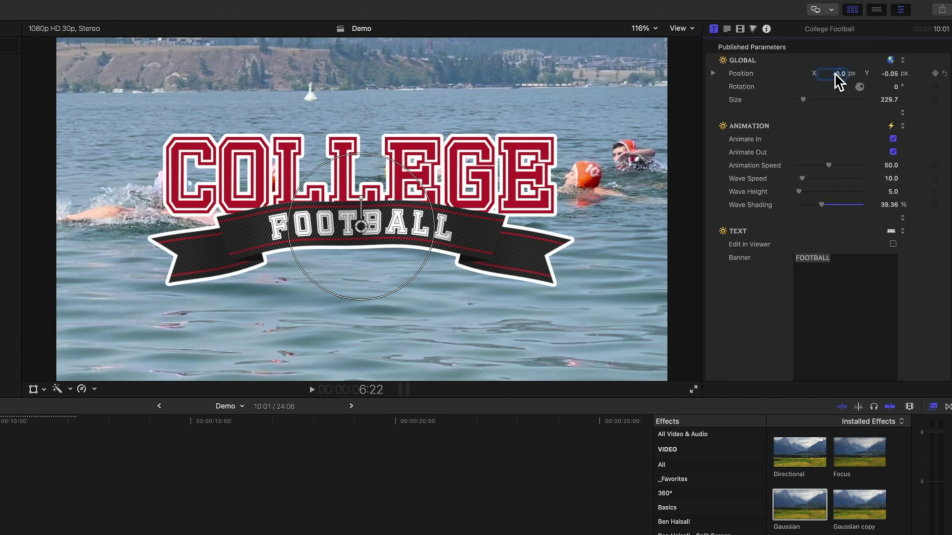
{"action": "left_click", "coordinate": [889, 72]}
{"action": "type", "text": "0"}
{"action": "key", "text": "Return"}
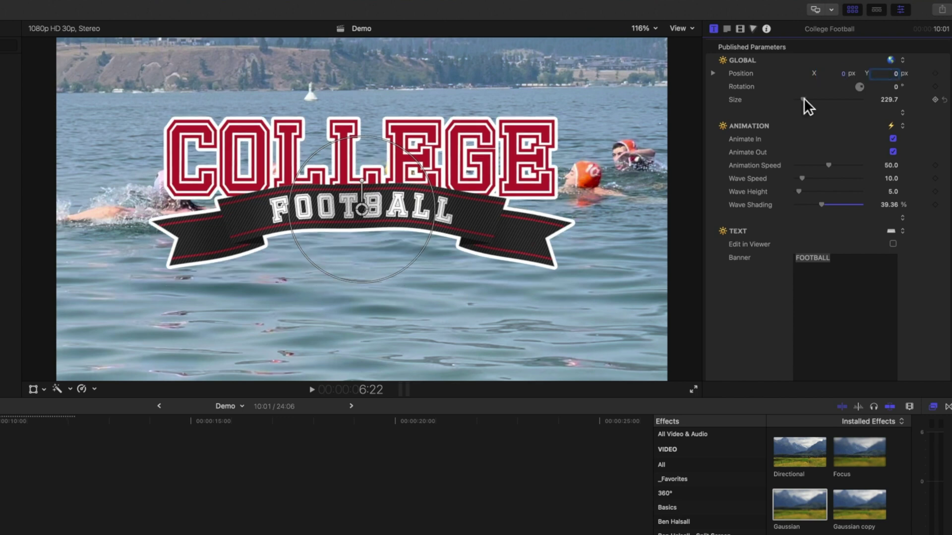
{"action": "left_click_drag", "start_coordinate": [804, 98], "coordinate": [803, 99]}
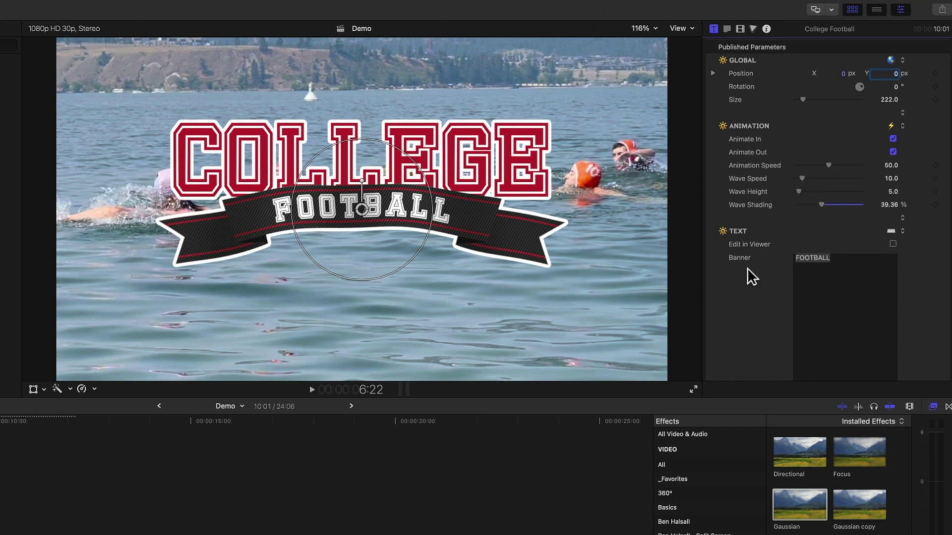
Step: Replace the banner text with "Water polo" and fit it at text size 87.0, position X -15.7 px, Y 4.7 px
{"action": "scroll", "coordinate": [748, 268], "scroll_direction": "down", "scroll_amount": 3}
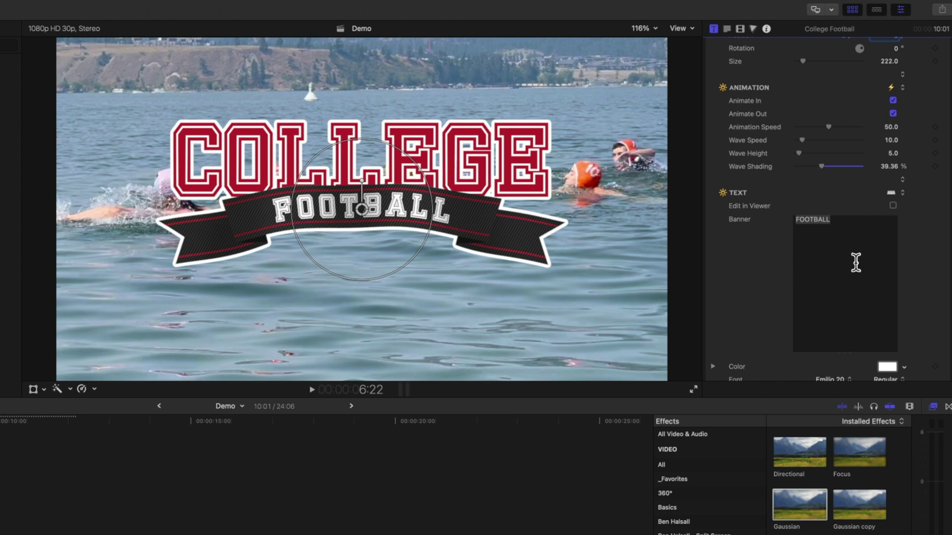
{"action": "left_click", "coordinate": [859, 220]}
{"action": "left_click_drag", "start_coordinate": [859, 222], "coordinate": [770, 209]}
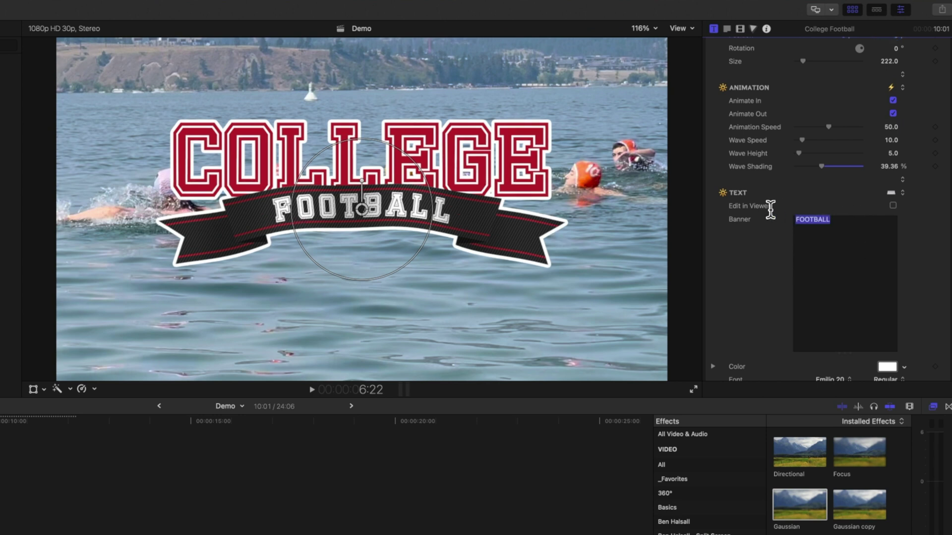
{"action": "type", "text": "water"}
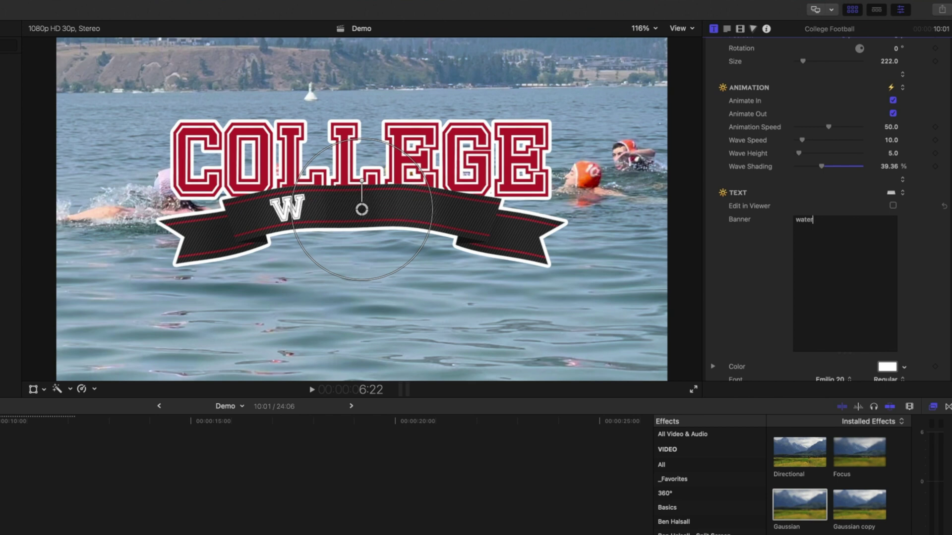
{"action": "type", "text": " polo"}
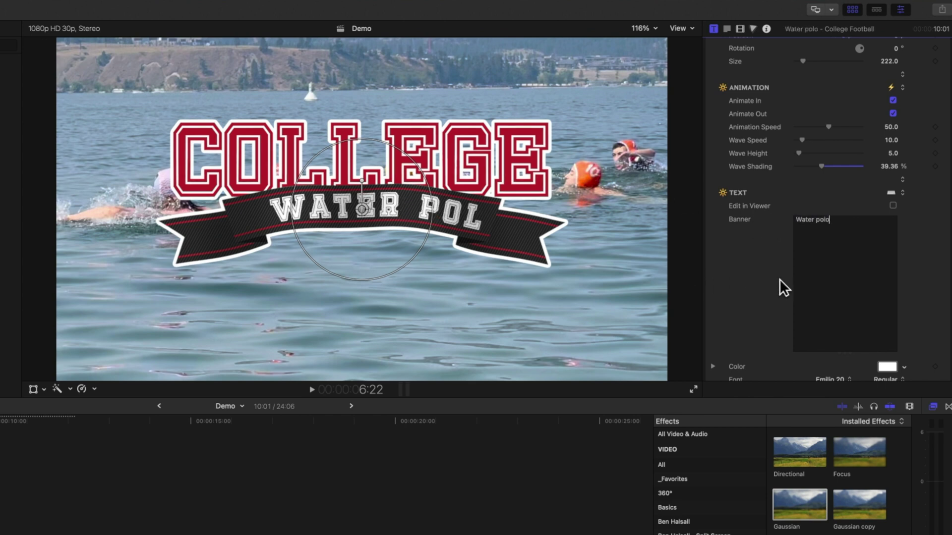
{"action": "scroll", "coordinate": [779, 278], "scroll_direction": "down", "scroll_amount": 4}
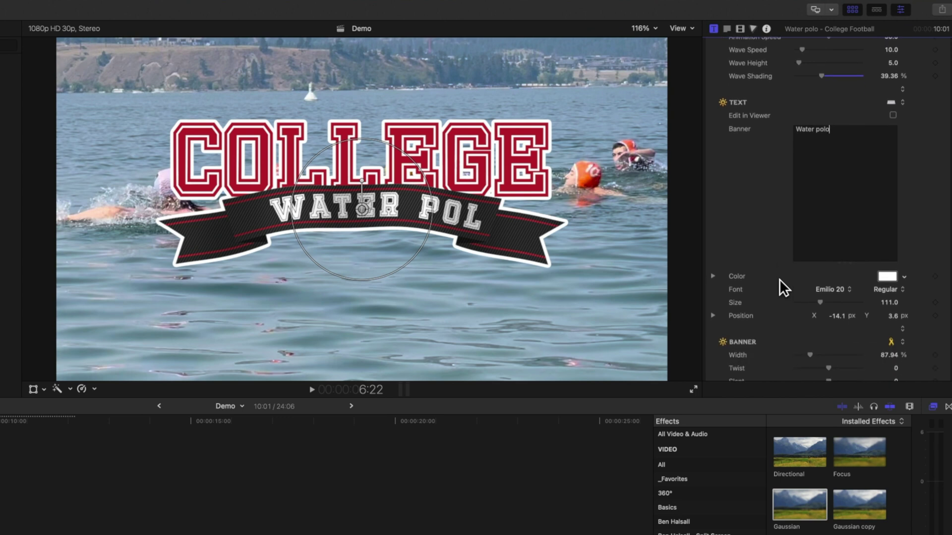
{"action": "left_click_drag", "start_coordinate": [820, 300], "coordinate": [892, 316]}
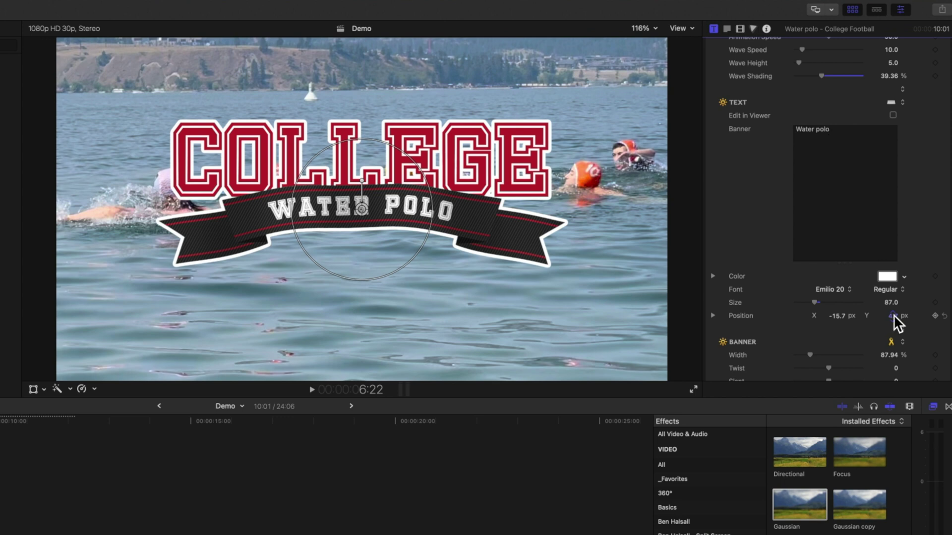
Step: Change the banner font to Franklin Gothic Medium and retype the banner text as "WATER POLO"
{"action": "left_click", "coordinate": [843, 289]}
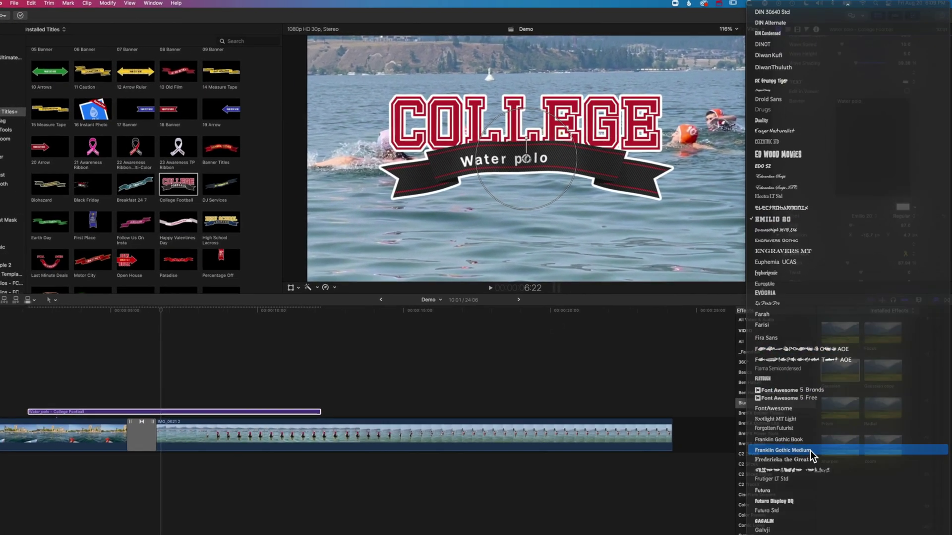
{"action": "left_click", "coordinate": [817, 429]}
{"action": "triple_click", "coordinate": [853, 97]}
{"action": "type", "text": "WATER POLO"}
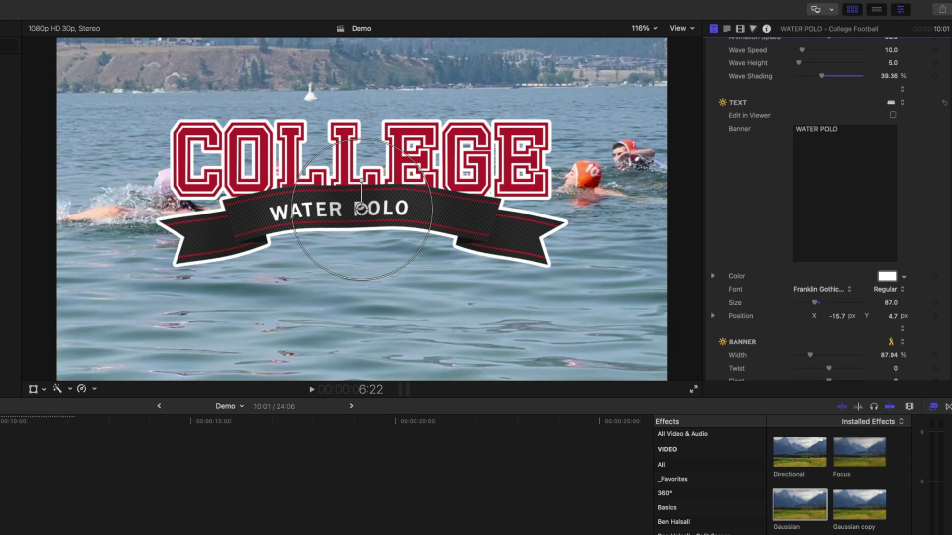
Step: Set the banner text size to 118.0 and its position to X -17.3 px, Y 5.1 px
{"action": "scroll", "coordinate": [817, 298], "scroll_direction": "up", "scroll_amount": 1}
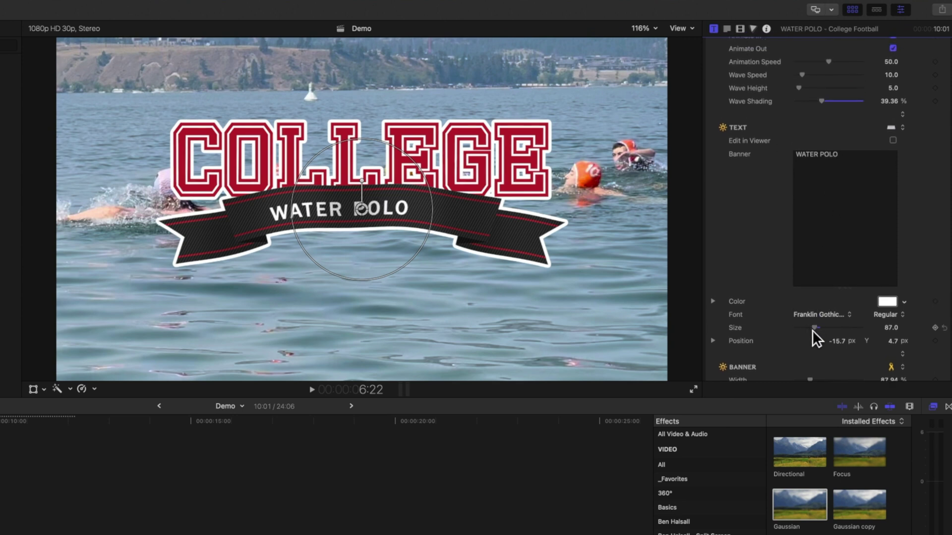
{"action": "left_click_drag", "start_coordinate": [816, 329], "coordinate": [821, 328]}
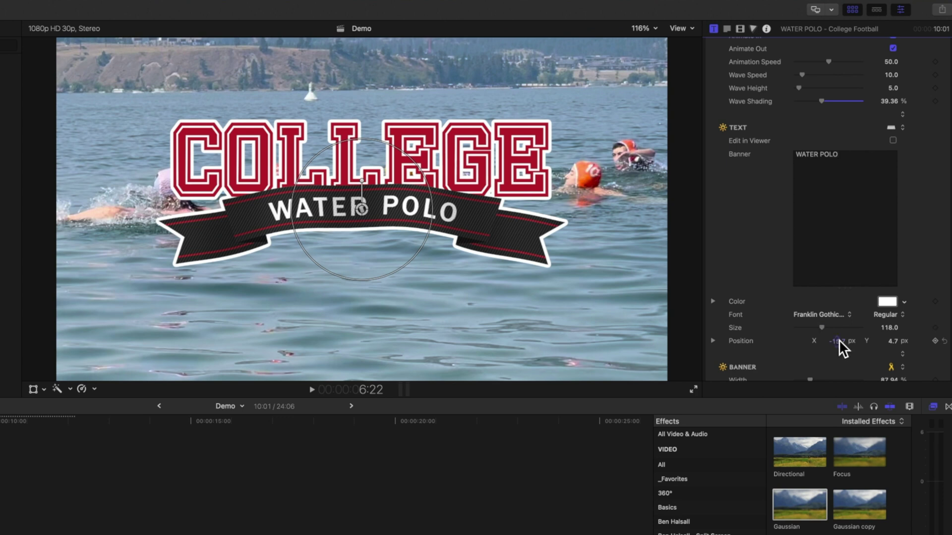
{"action": "left_click_drag", "start_coordinate": [838, 341], "coordinate": [833, 341]}
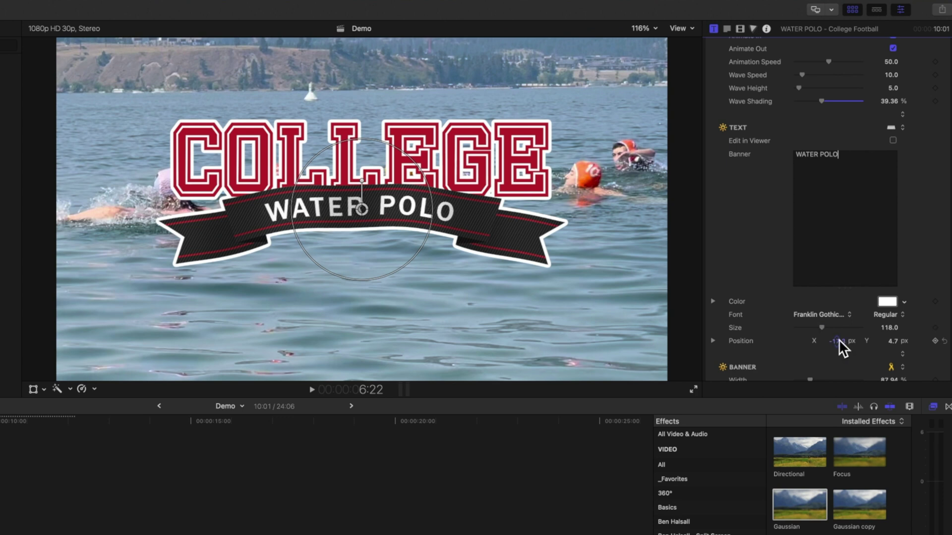
{"action": "left_click_drag", "start_coordinate": [893, 341], "coordinate": [894, 341]}
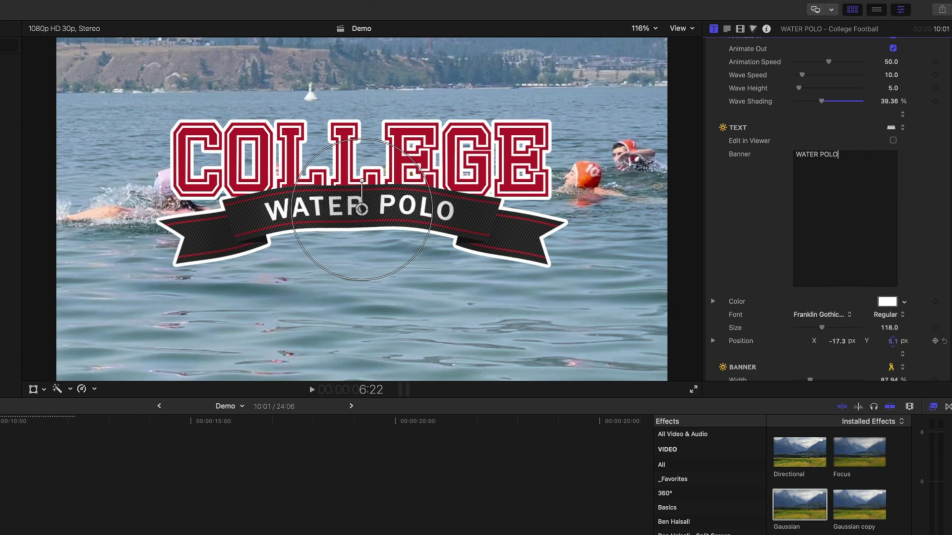
Step: Try a turquoise colour for the banner text and settle on the saved yellow swatch
{"action": "scroll", "coordinate": [767, 363], "scroll_direction": "down", "scroll_amount": 3}
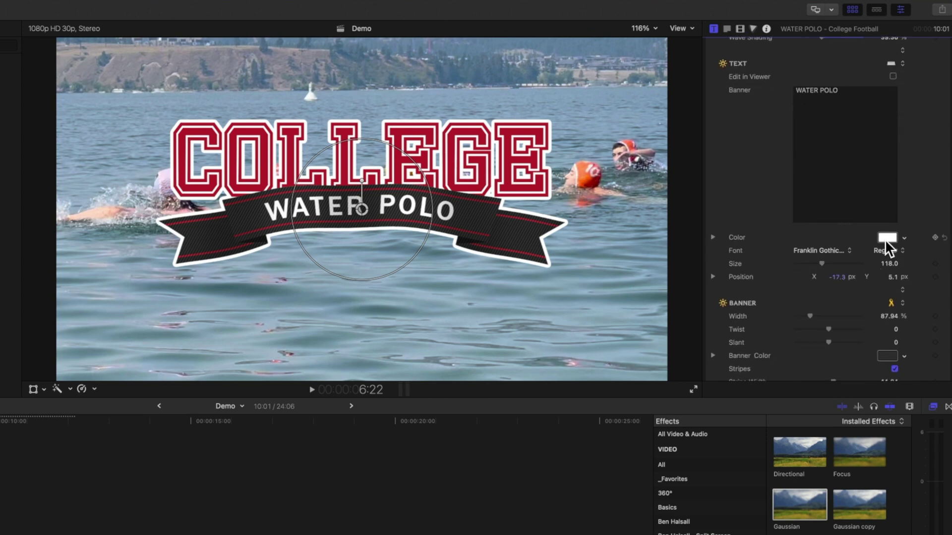
{"action": "left_click", "coordinate": [905, 238]}
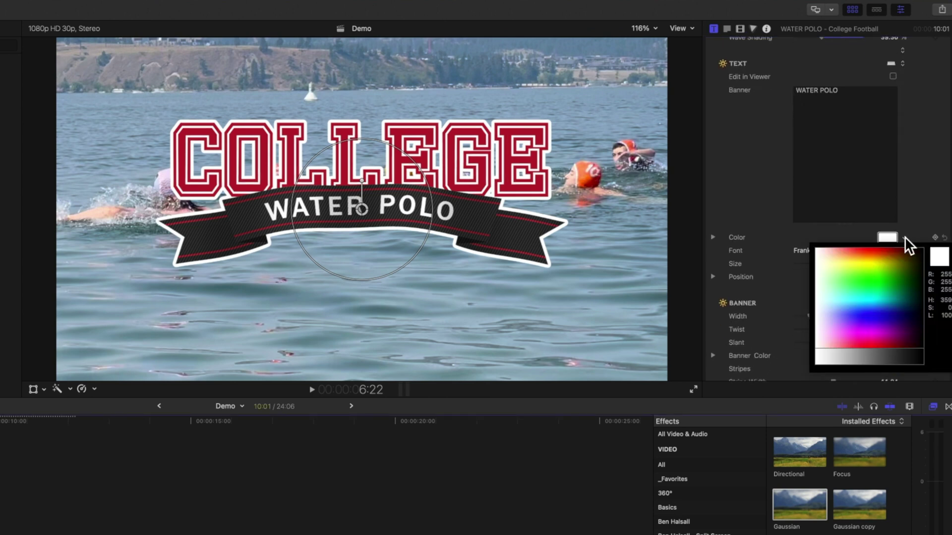
{"action": "left_click_drag", "start_coordinate": [884, 251], "coordinate": [864, 293]}
{"action": "left_click", "coordinate": [887, 237]}
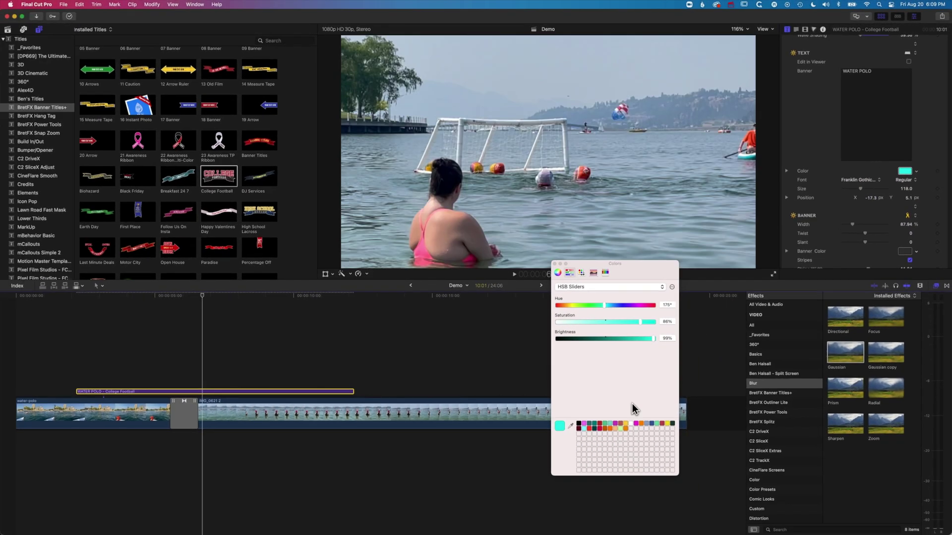
{"action": "left_click", "coordinate": [668, 425]}
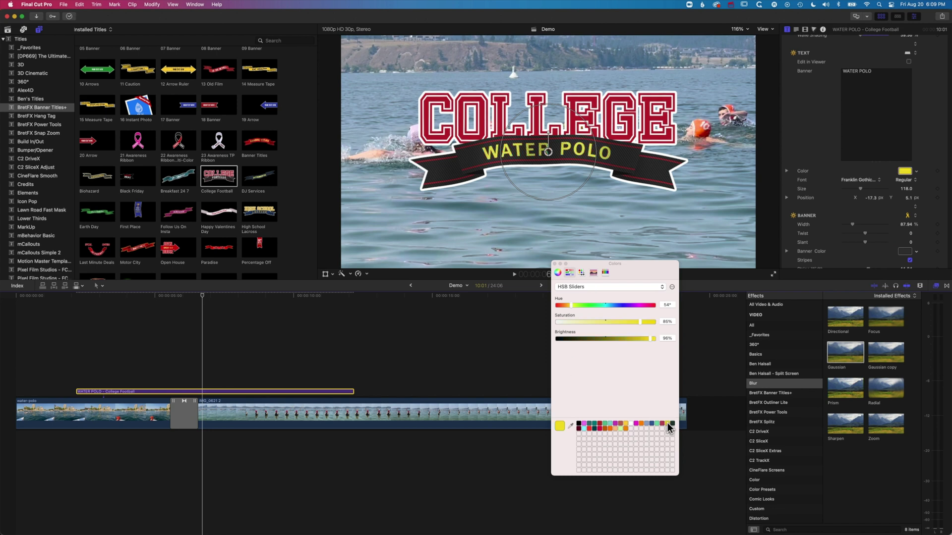
{"action": "left_click", "coordinate": [555, 263]}
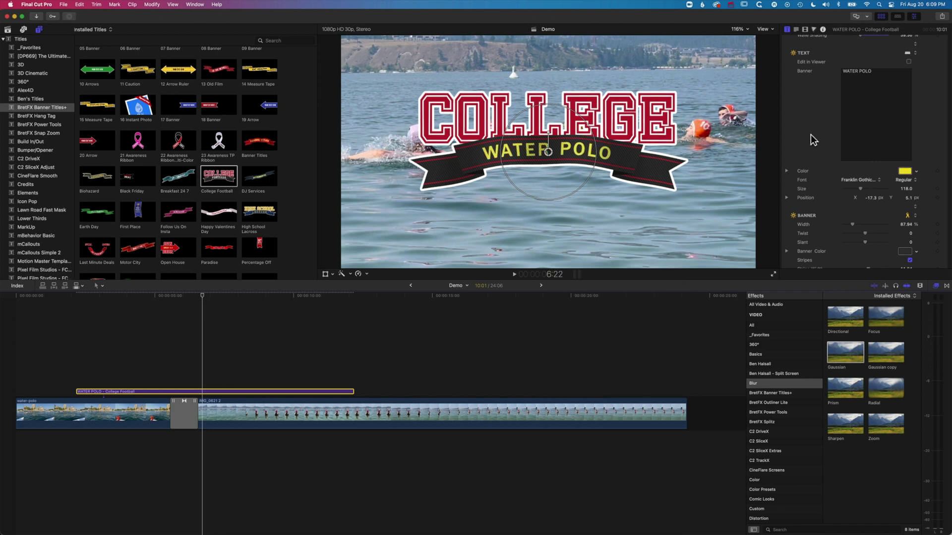
Step: Recolour the banner with the saved crimson red swatch
{"action": "scroll", "coordinate": [810, 139], "scroll_direction": "down", "scroll_amount": 4}
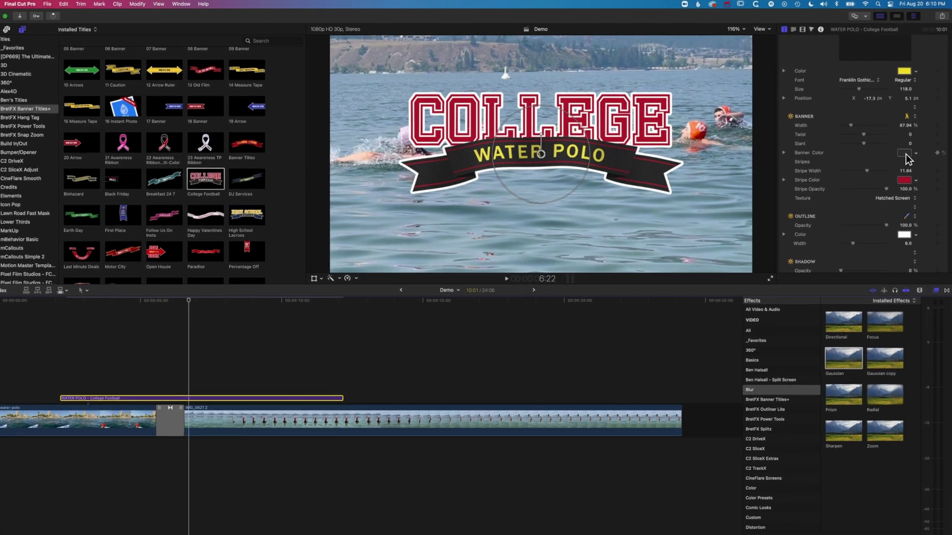
{"action": "left_click", "coordinate": [890, 209]}
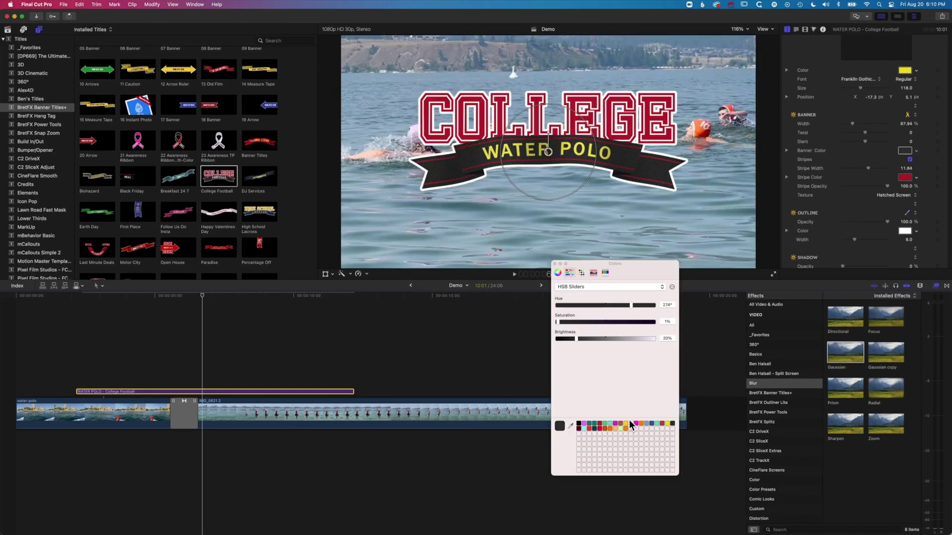
{"action": "left_click", "coordinate": [599, 429]}
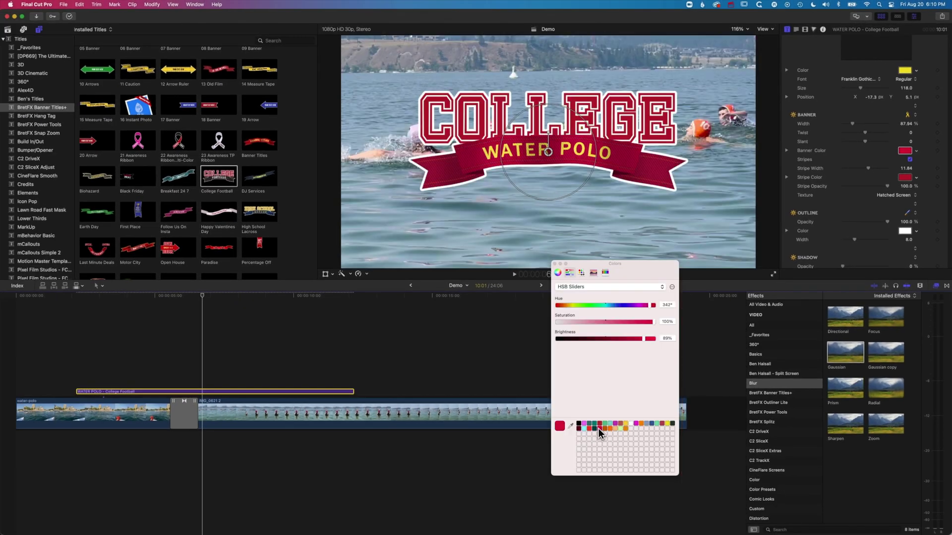
{"action": "left_click", "coordinate": [555, 264]}
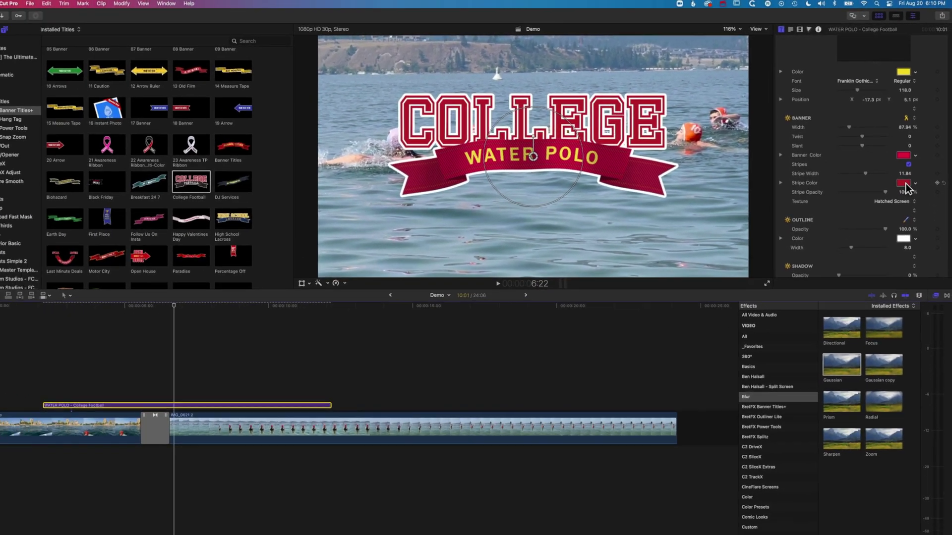
Step: Change the banner's stripe colour to the saved white swatch
{"action": "left_click", "coordinate": [887, 247]}
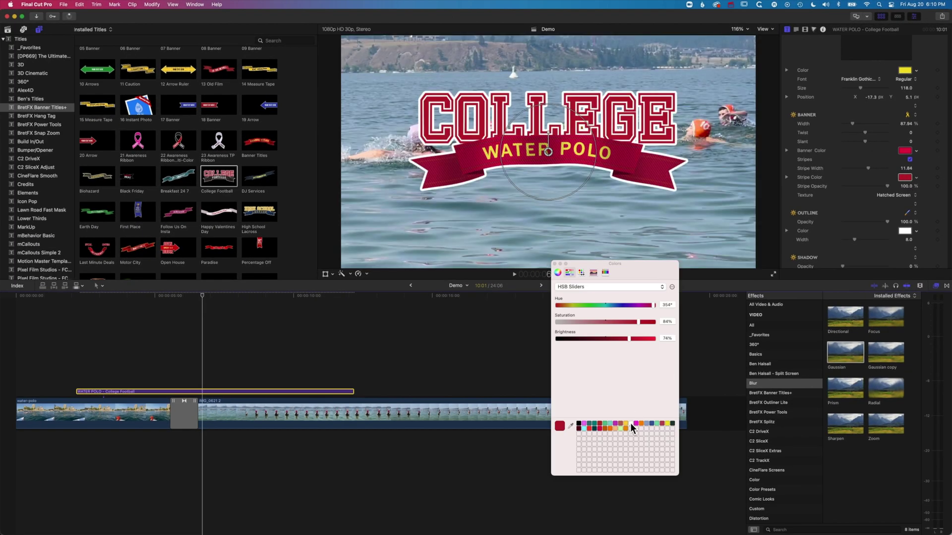
{"action": "left_click", "coordinate": [630, 424]}
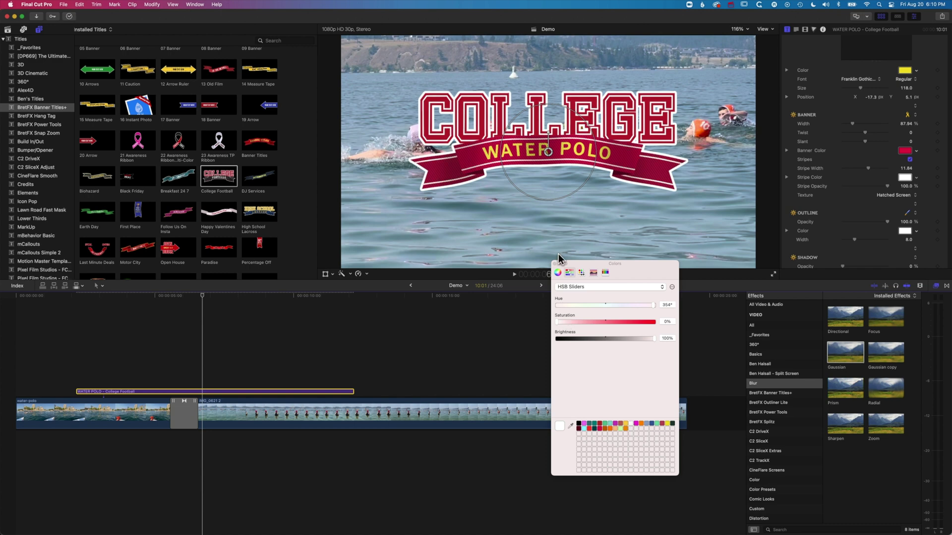
{"action": "left_click", "coordinate": [555, 268]}
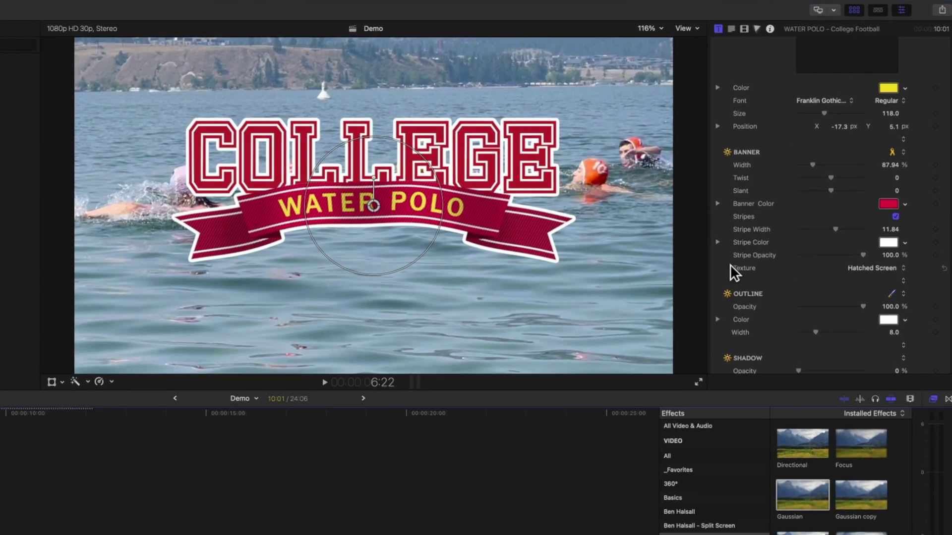
{"action": "scroll", "coordinate": [798, 198], "scroll_direction": "down", "scroll_amount": 3}
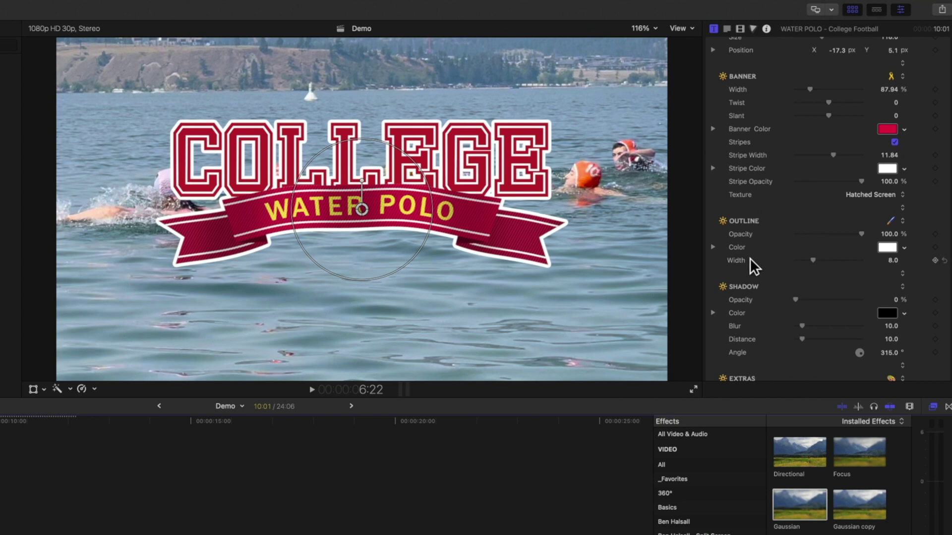
Step: Try the banner without a texture and settle on the Halftone texture
{"action": "left_click", "coordinate": [867, 195]}
{"action": "left_click", "coordinate": [864, 184]}
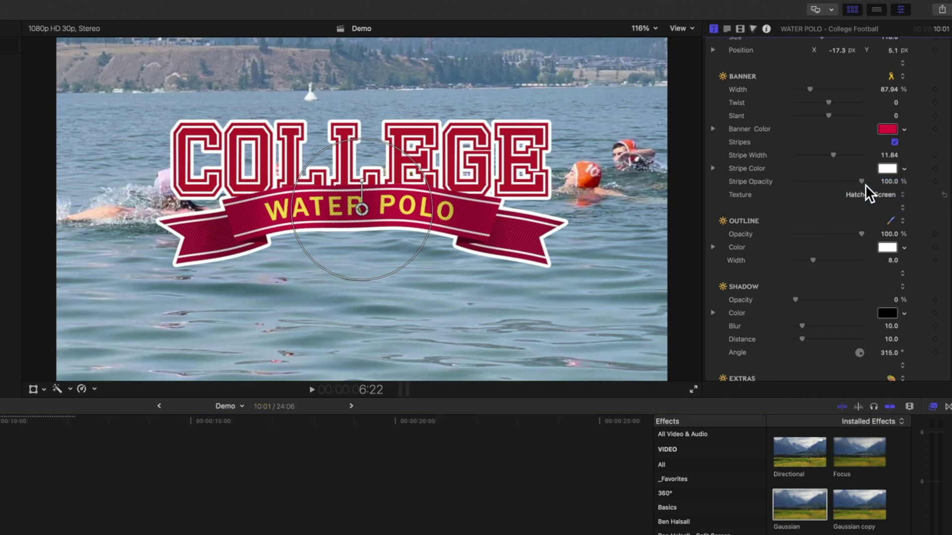
{"action": "left_click", "coordinate": [867, 194]}
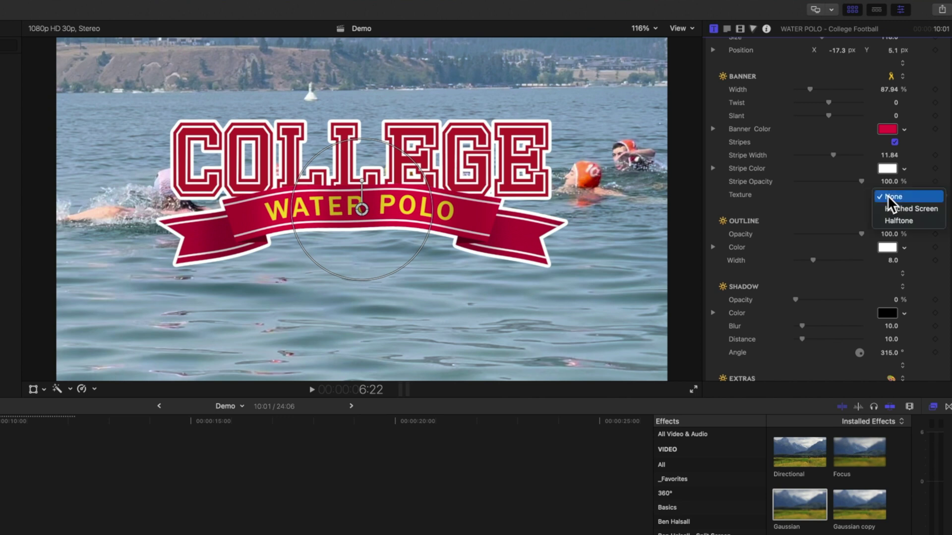
{"action": "left_click", "coordinate": [885, 223]}
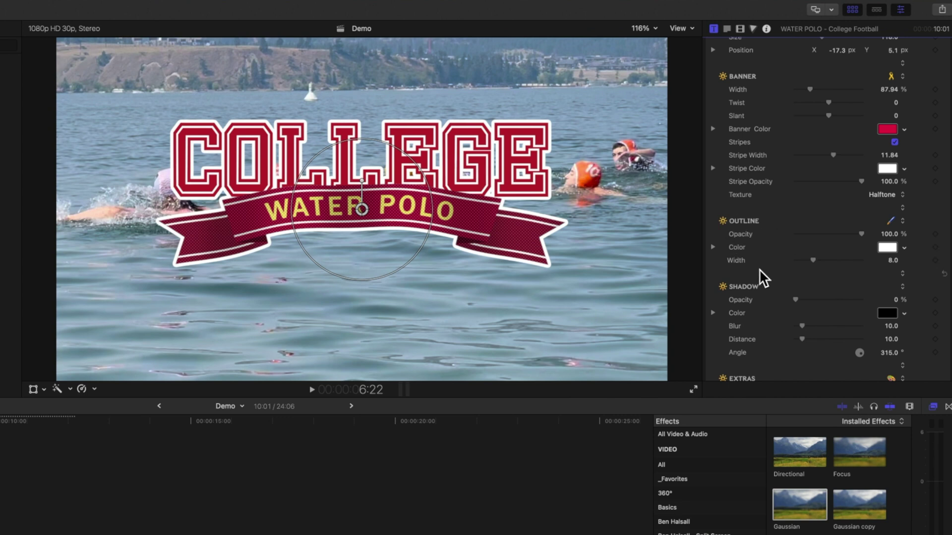
Step: Recolour the title's outline with the saved yellow swatch (FFCD41) and set the outline width to 7.0
{"action": "mouse_move", "coordinate": [814, 259]}
{"action": "left_mouse_down"}
{"action": "mouse_move", "coordinate": [835, 263]}
{"action": "mouse_move", "coordinate": [831, 273]}
{"action": "mouse_move", "coordinate": [821, 263]}
{"action": "left_mouse_up"}
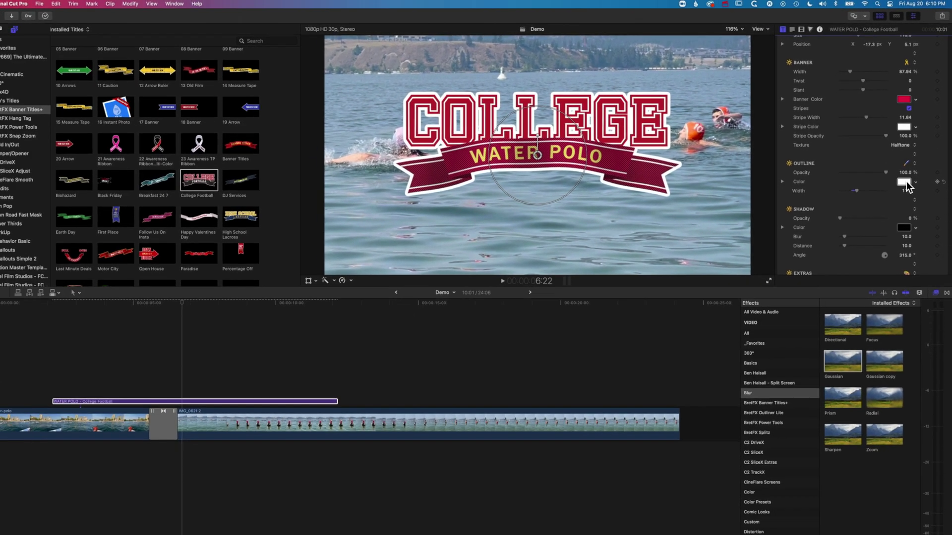
{"action": "left_click", "coordinate": [889, 248]}
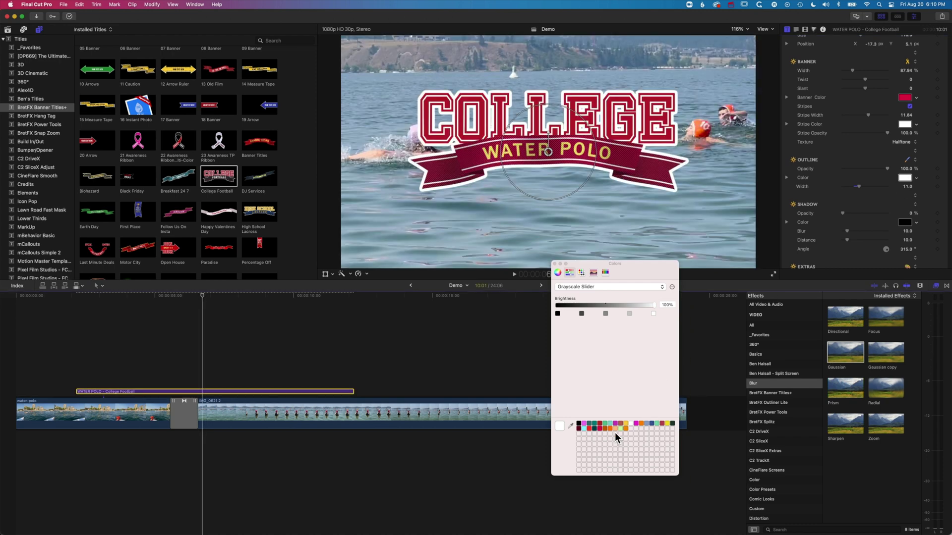
{"action": "left_click", "coordinate": [626, 424]}
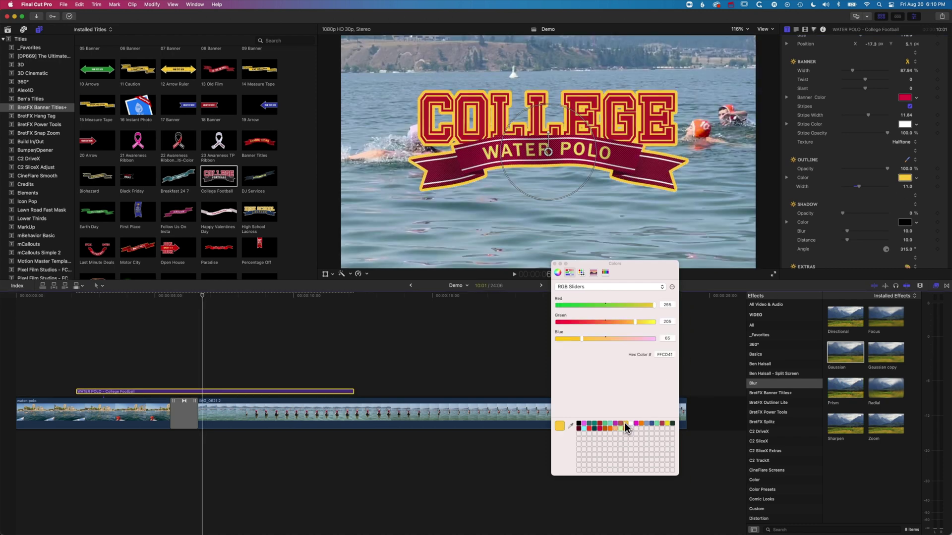
{"action": "left_click", "coordinate": [556, 264]}
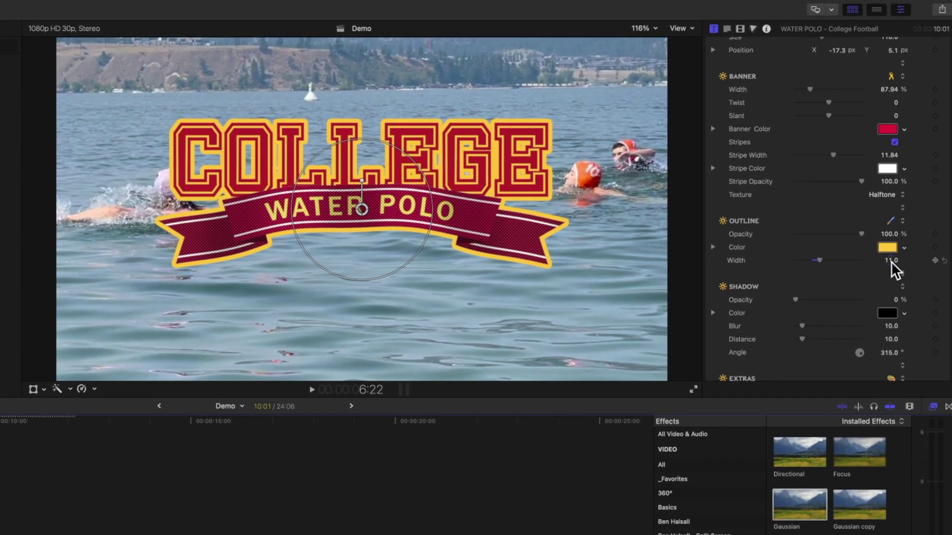
{"action": "left_click", "coordinate": [891, 261]}
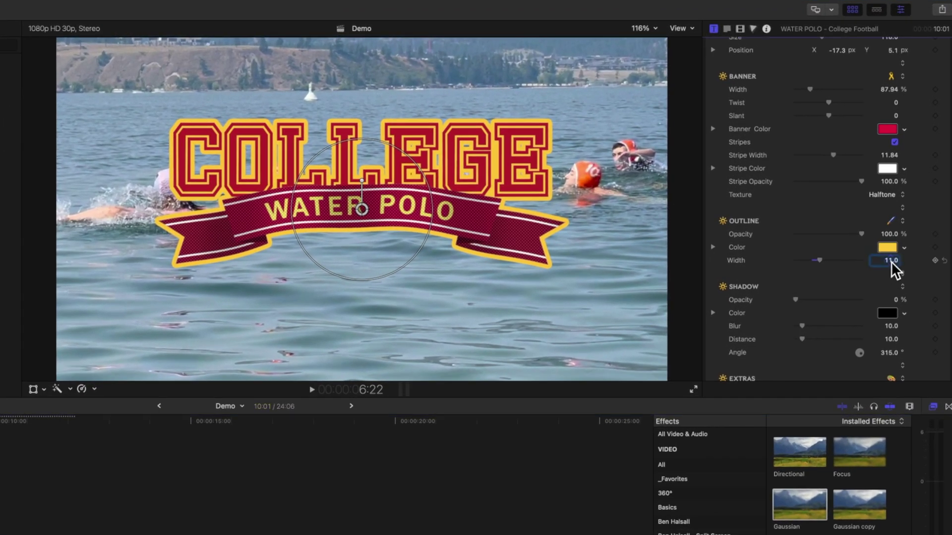
{"action": "type", "text": "7"}
{"action": "key", "text": "Tab"}
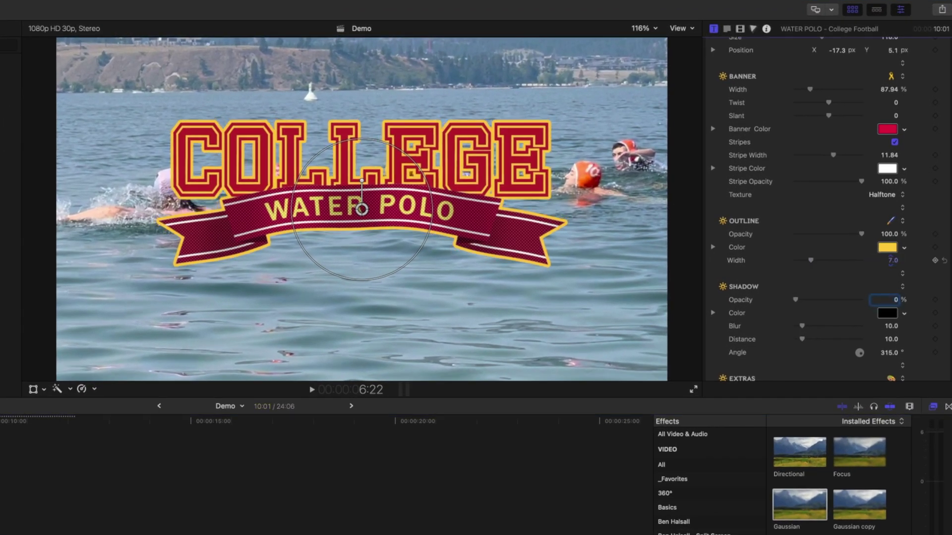
Step: Give the title a shadow with 100% opacity, a blur of 49.0 and a distance of 32.0
{"action": "scroll", "coordinate": [780, 292], "scroll_direction": "down", "scroll_amount": 3}
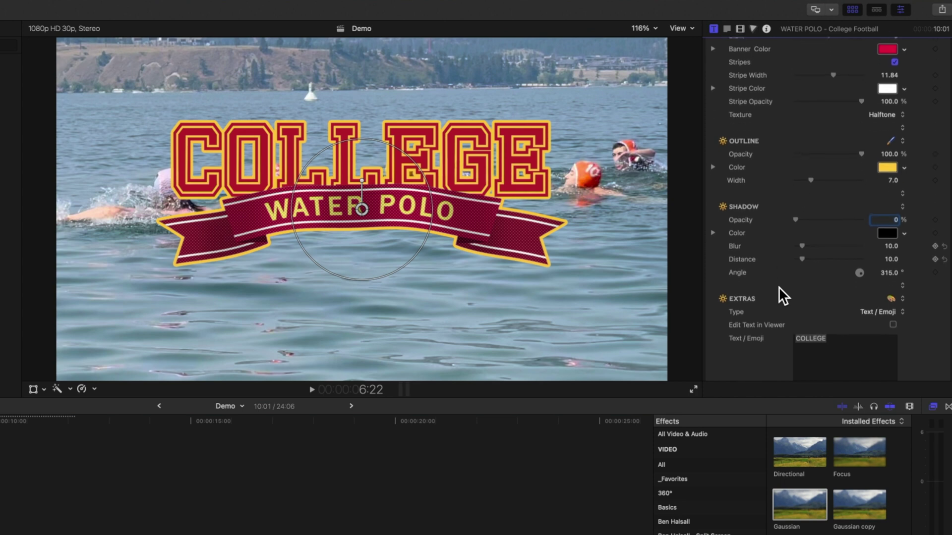
{"action": "left_click_drag", "start_coordinate": [796, 217], "coordinate": [878, 225]}
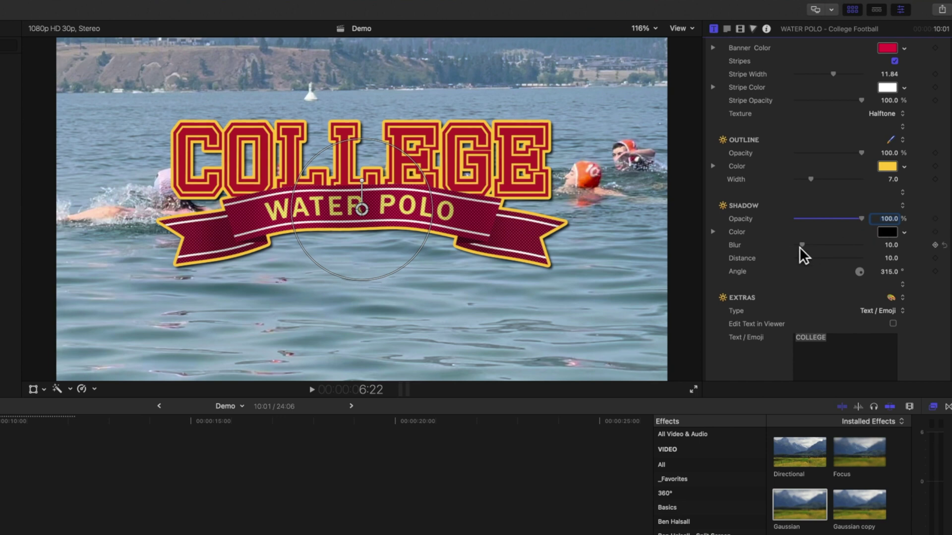
{"action": "left_click_drag", "start_coordinate": [802, 245], "coordinate": [831, 249]}
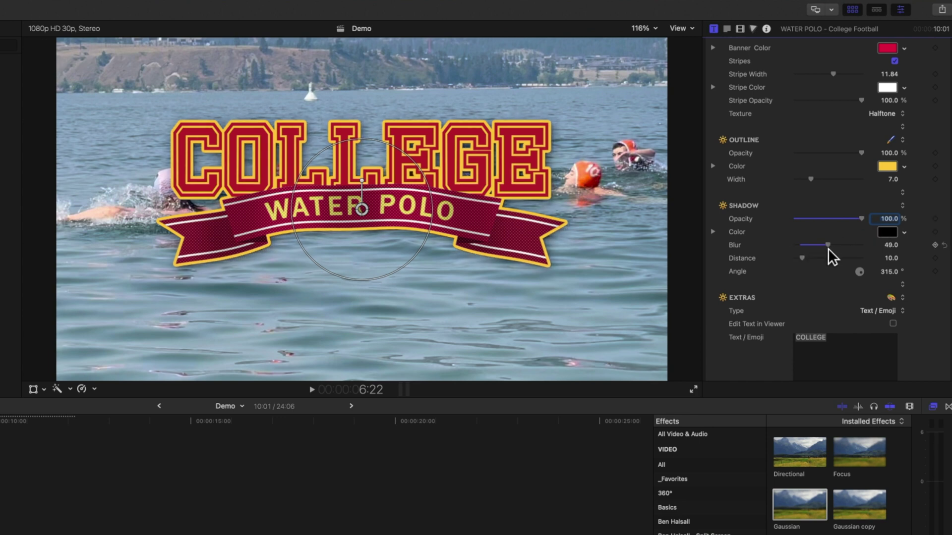
{"action": "mouse_move", "coordinate": [803, 257]}
{"action": "left_mouse_down"}
{"action": "mouse_move", "coordinate": [837, 260]}
{"action": "mouse_move", "coordinate": [816, 261]}
{"action": "left_mouse_up"}
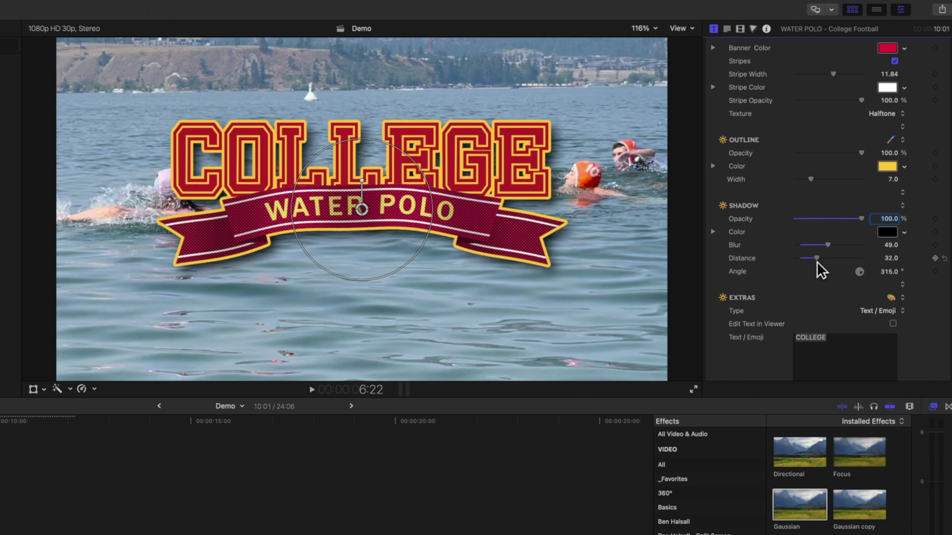
Step: Keep the extras type on Text / Emoji, select the whole COLLEGE text and open the Character Viewer
{"action": "scroll", "coordinate": [774, 273], "scroll_direction": "down", "scroll_amount": 5}
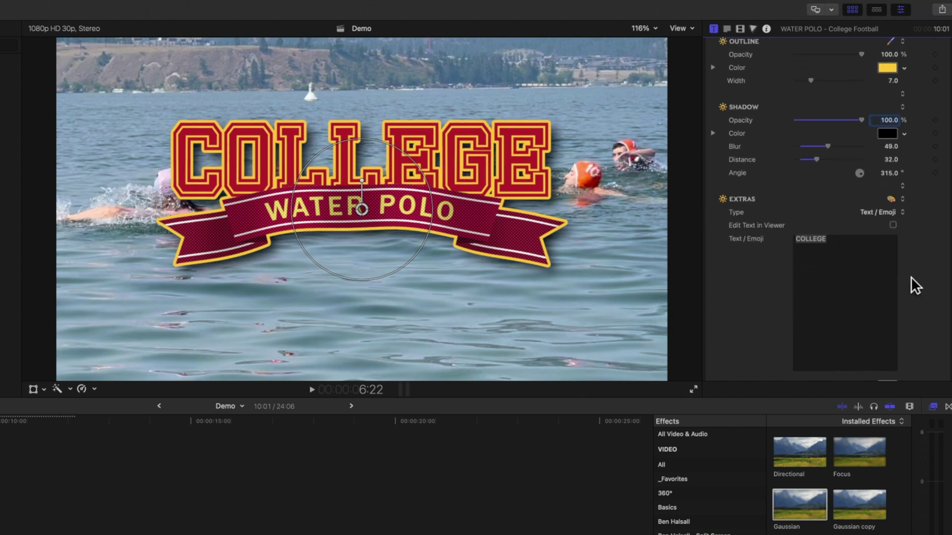
{"action": "scroll", "coordinate": [729, 295], "scroll_direction": "down", "scroll_amount": 2}
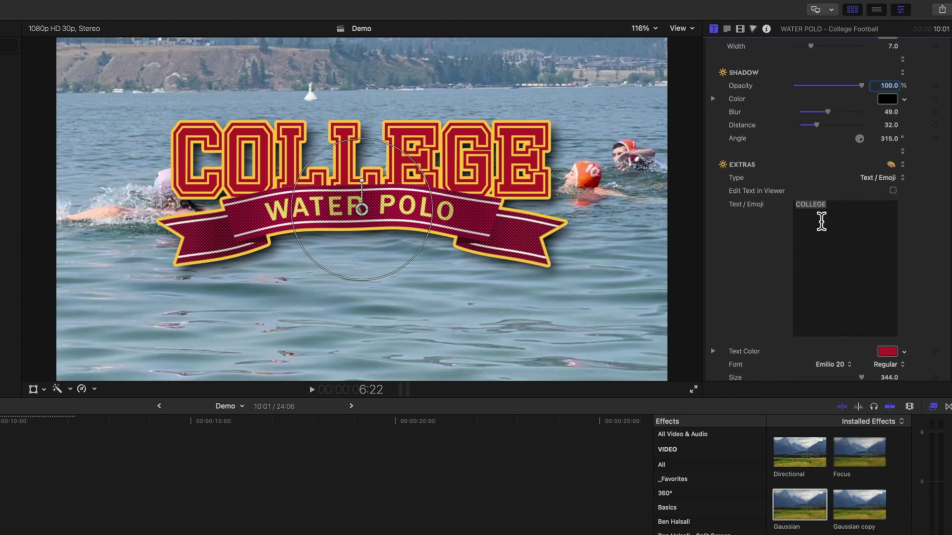
{"action": "left_click", "coordinate": [881, 177]}
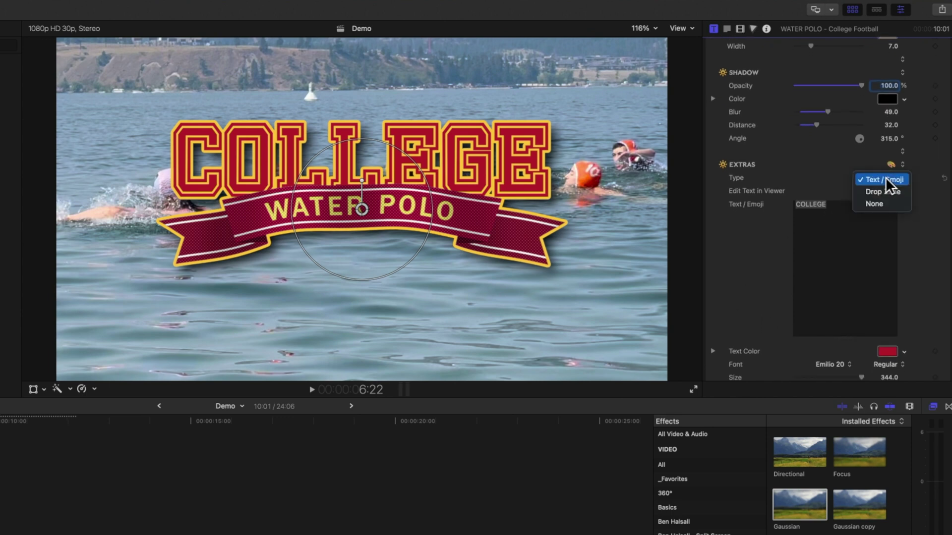
{"action": "left_click", "coordinate": [804, 228]}
{"action": "left_click", "coordinate": [823, 223]}
{"action": "key", "text": "cmd+a"}
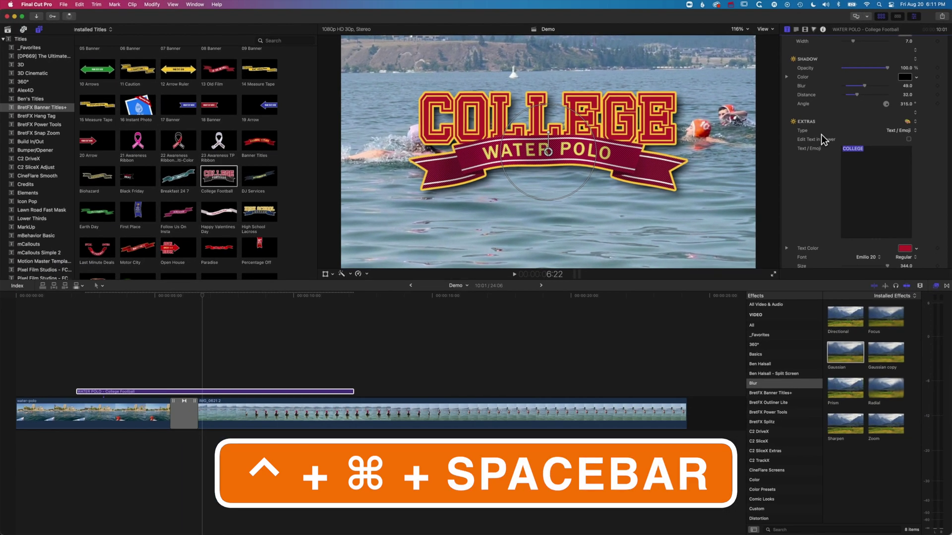
{"action": "key", "text": "ctrl+super+space"}
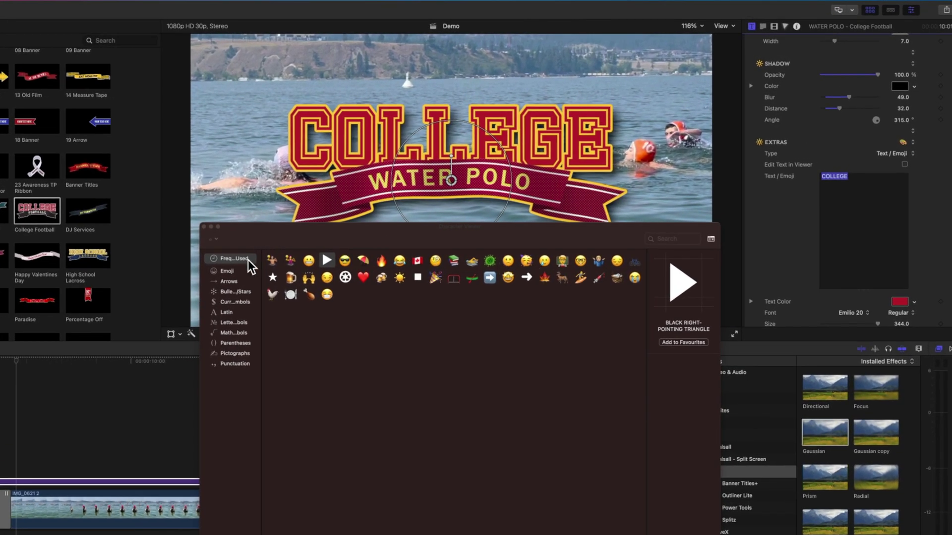
Step: Search the Character Viewer for WATER POLO and replace the COLLEGE text with the man playing water polo emoji
{"action": "left_click", "coordinate": [231, 272]}
{"action": "left_click", "coordinate": [230, 281]}
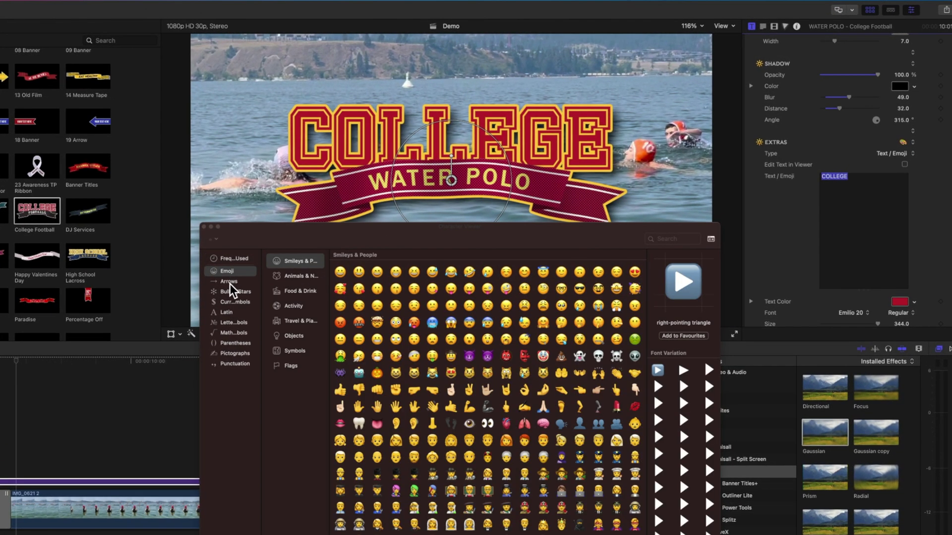
{"action": "left_click", "coordinate": [231, 292]}
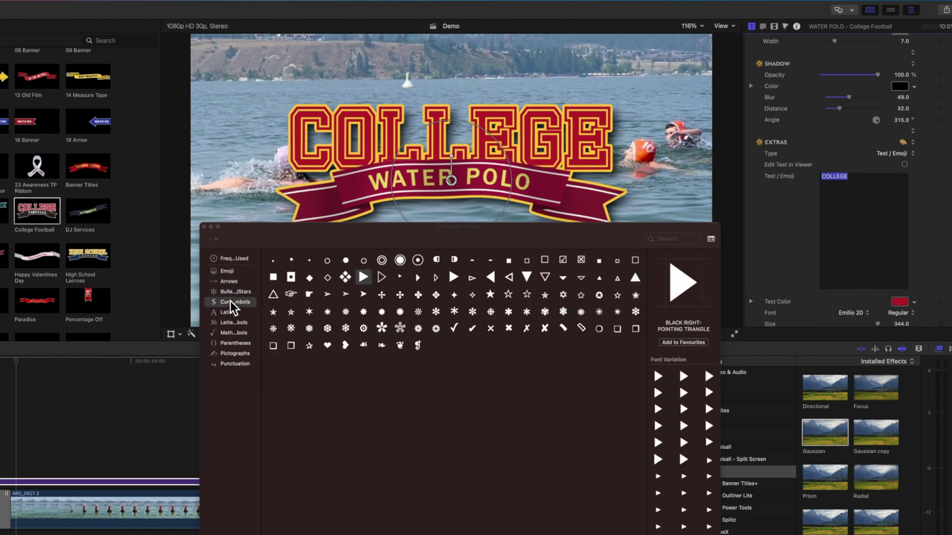
{"action": "left_click", "coordinate": [230, 301]}
{"action": "left_click", "coordinate": [232, 259]}
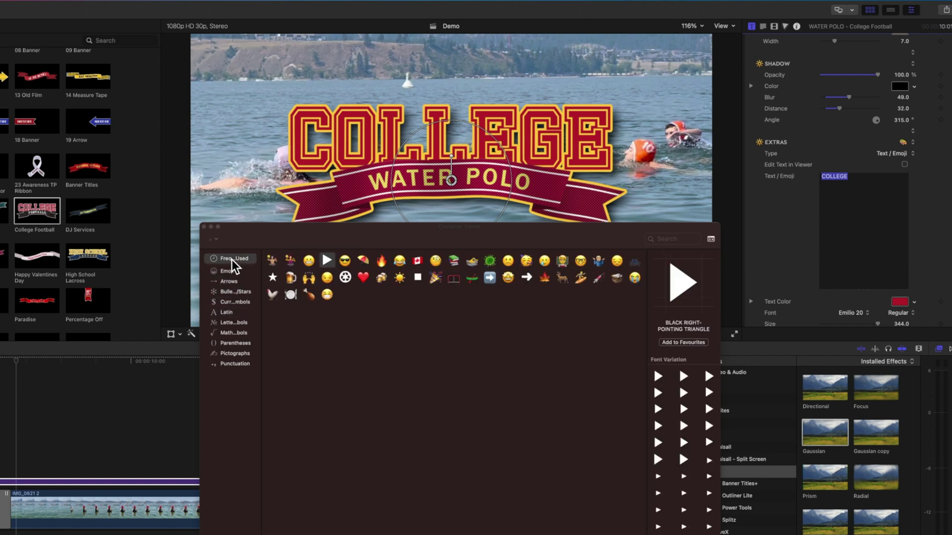
{"action": "left_click", "coordinate": [673, 241]}
{"action": "type", "text": "WATER POLO"}
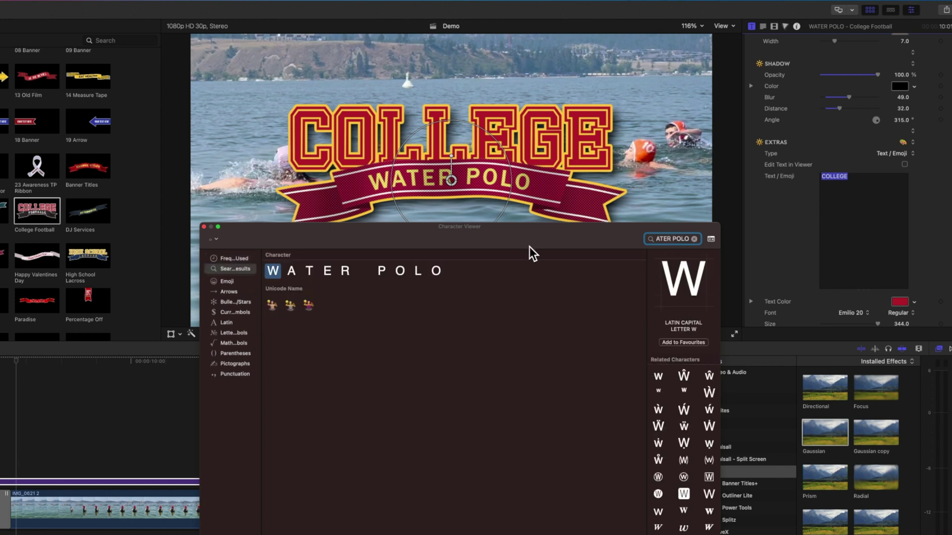
{"action": "double_click", "coordinate": [272, 305]}
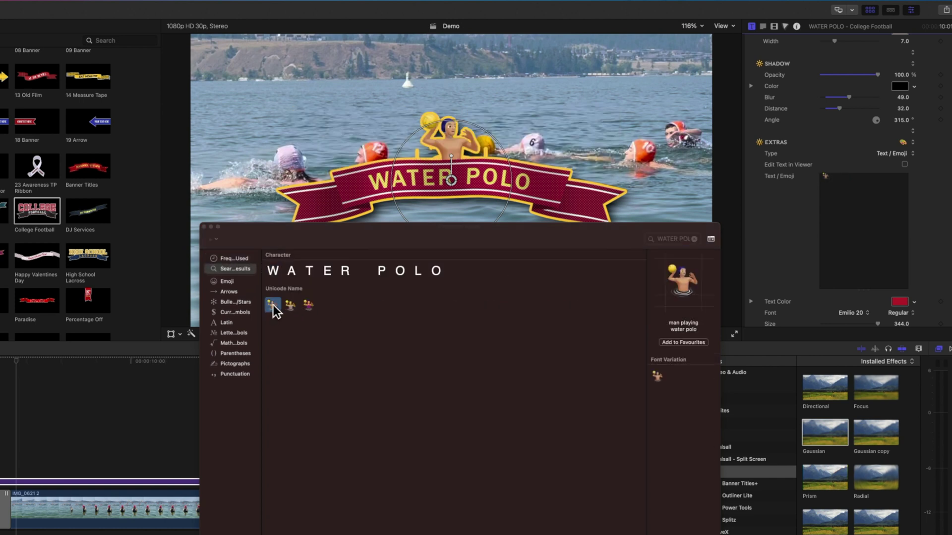
{"action": "left_click", "coordinate": [204, 227]}
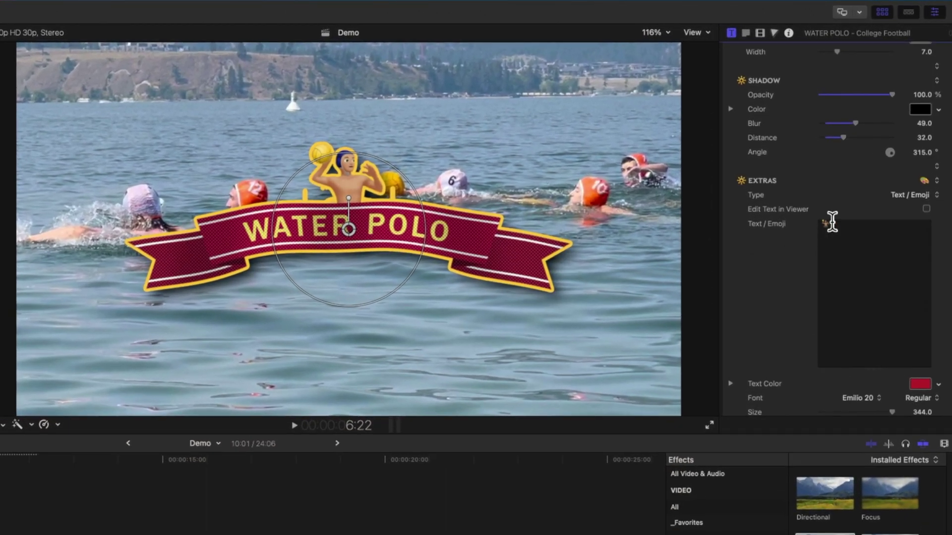
Step: Enlarge the water polo emoji above the banner to a size of 580.0
{"action": "left_click_drag", "start_coordinate": [841, 225], "coordinate": [814, 221]}
{"action": "scroll", "coordinate": [810, 289], "scroll_direction": "down", "scroll_amount": 3}
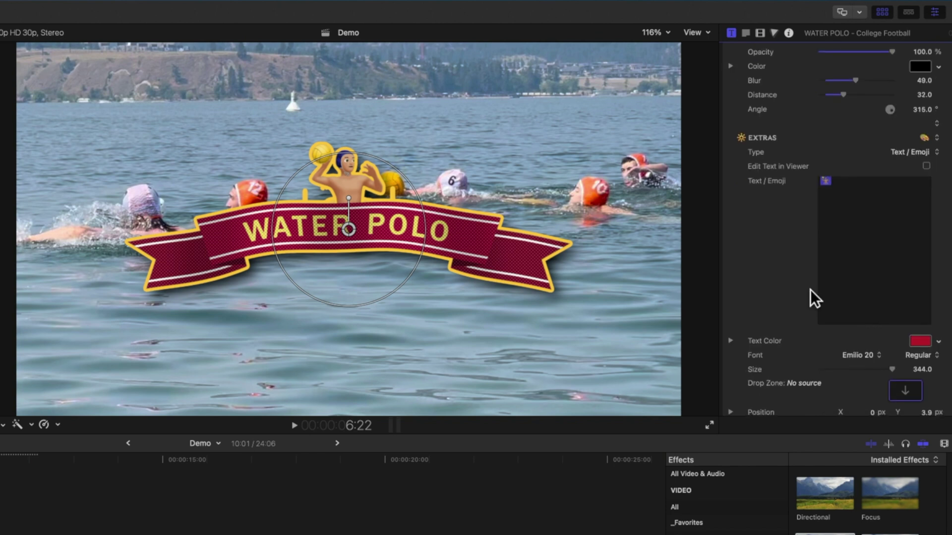
{"action": "left_click_drag", "start_coordinate": [922, 355], "coordinate": [922, 353]}
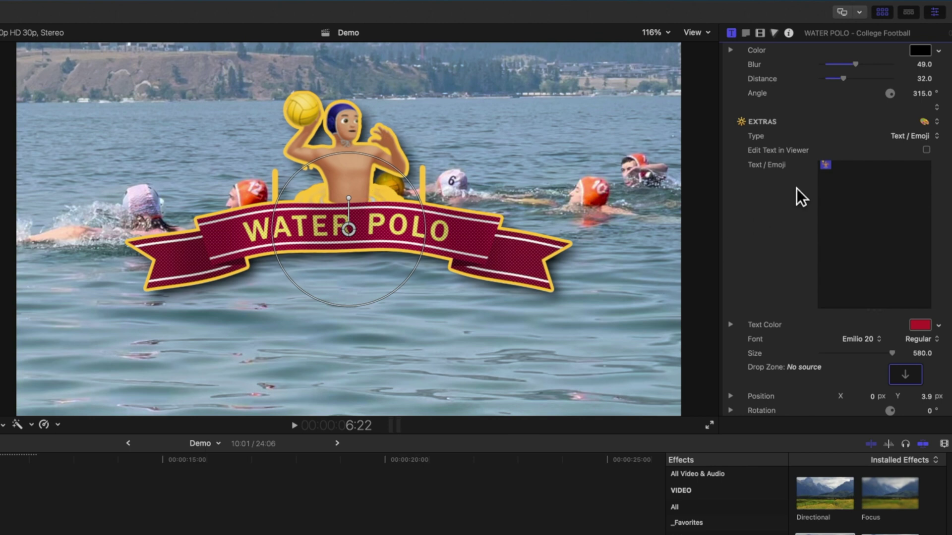
Step: Try the title with an outline width of 0 and return the width to 7.0
{"action": "scroll", "coordinate": [758, 195], "scroll_direction": "up", "scroll_amount": 8}
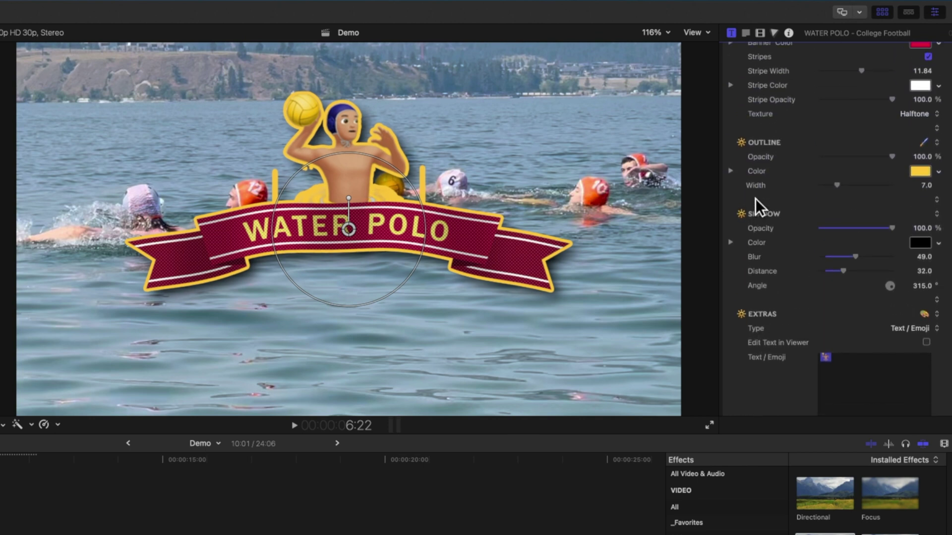
{"action": "left_click_drag", "start_coordinate": [837, 185], "coordinate": [805, 177]}
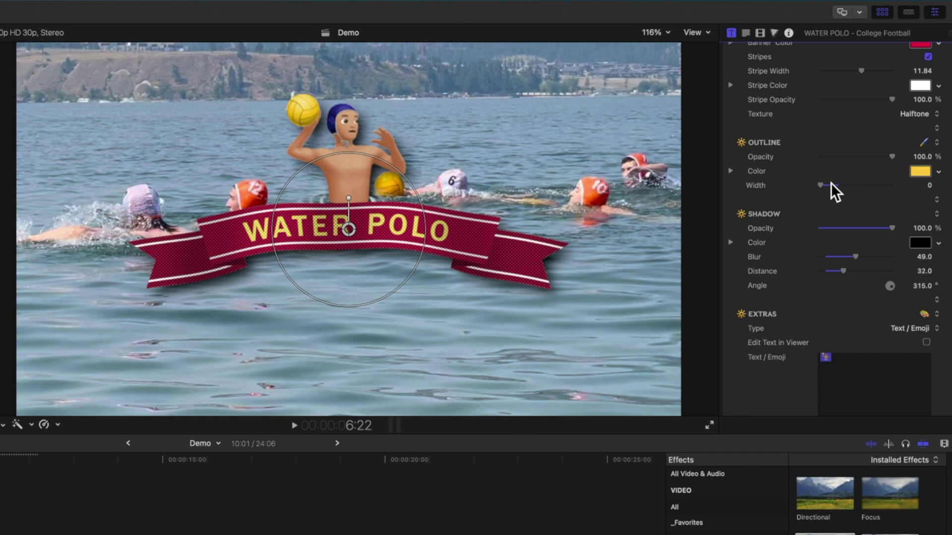
{"action": "left_click_drag", "start_coordinate": [821, 184], "coordinate": [834, 184]}
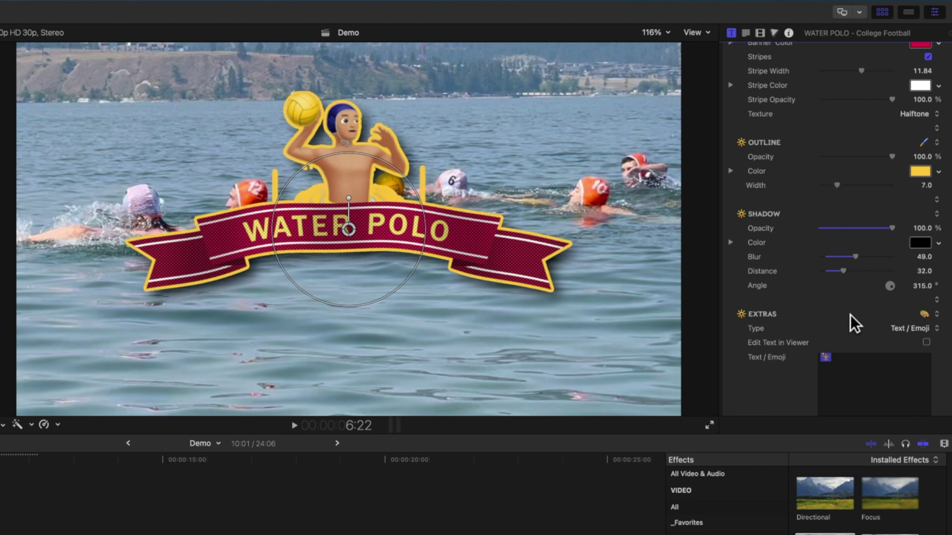
Step: Change the title's extras type from Text / Emoji to Drop Zone
{"action": "scroll", "coordinate": [849, 317], "scroll_direction": "down", "scroll_amount": 3}
{"action": "scroll", "coordinate": [849, 318], "scroll_direction": "down", "scroll_amount": 1}
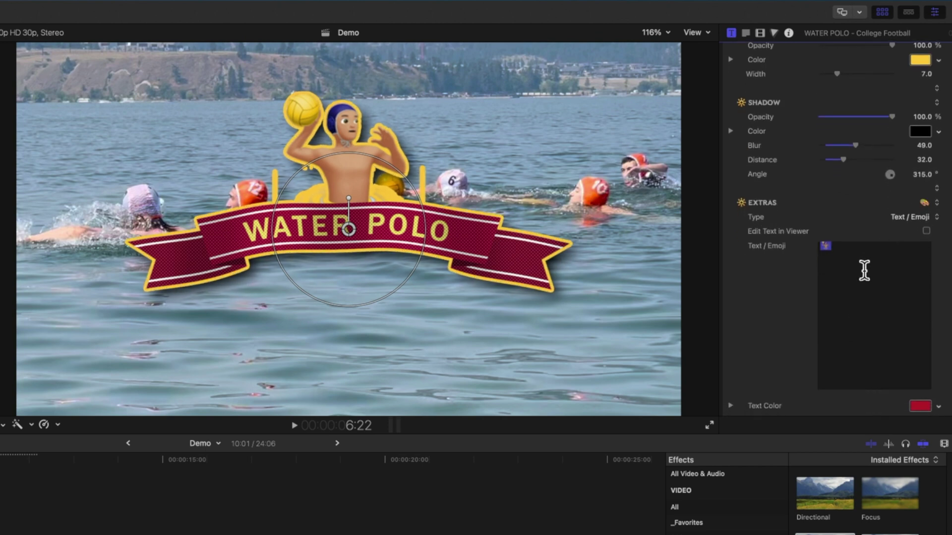
{"action": "left_click", "coordinate": [905, 217]}
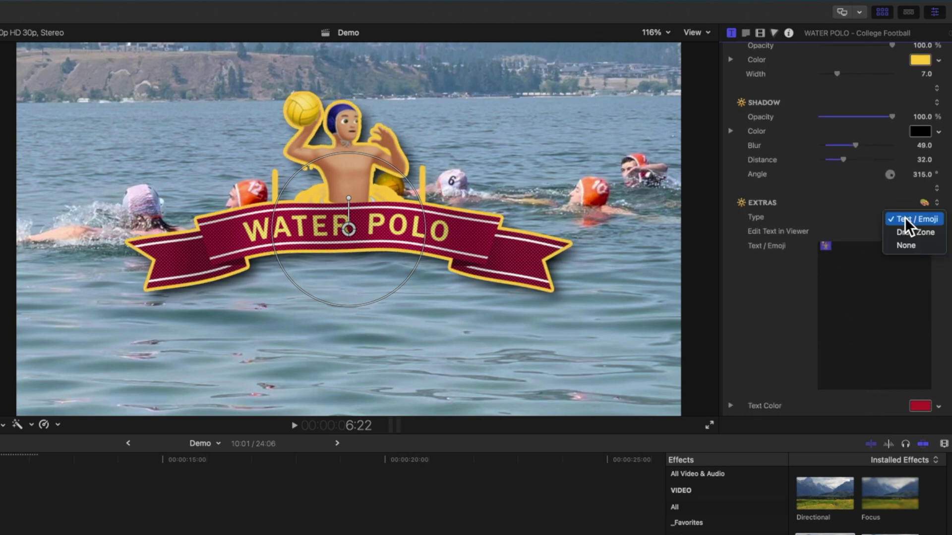
{"action": "key", "text": "Escape"}
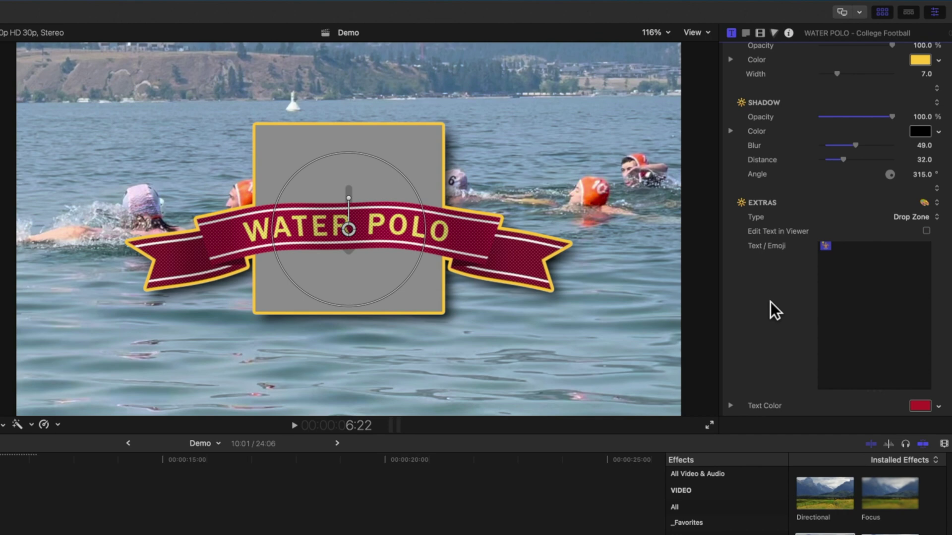
Step: Fill the title's drop zone with the kelowna-water-polo logo clip and apply it
{"action": "scroll", "coordinate": [769, 301], "scroll_direction": "down", "scroll_amount": 3}
{"action": "scroll", "coordinate": [773, 292], "scroll_direction": "down", "scroll_amount": 2}
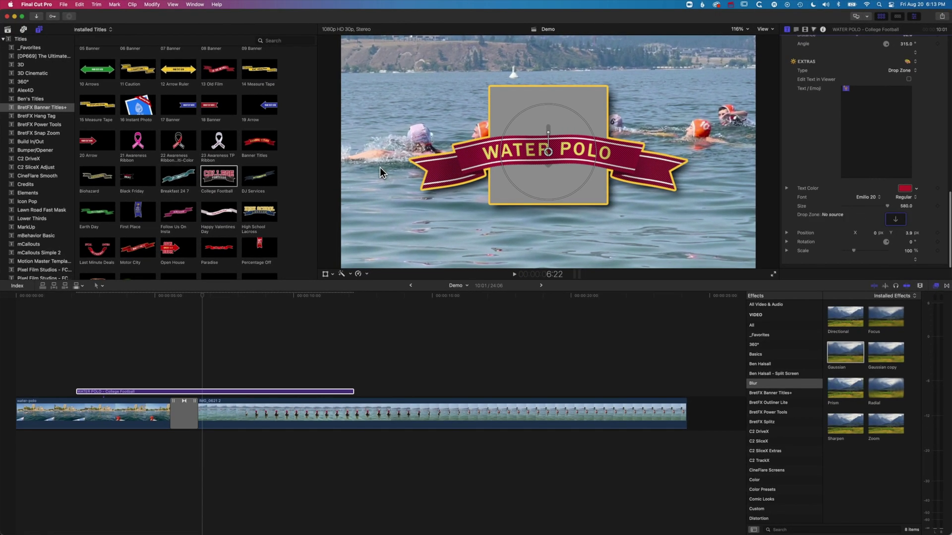
{"action": "left_click", "coordinate": [7, 29]}
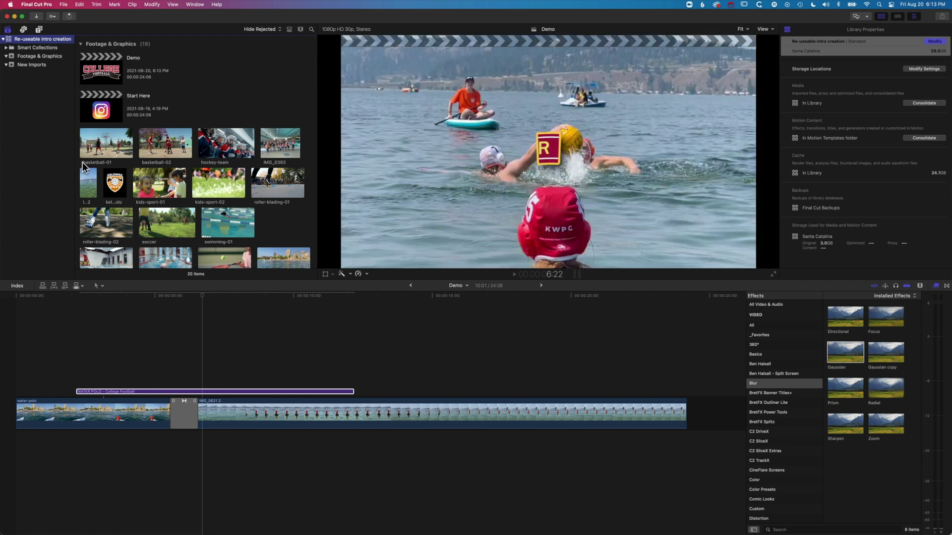
{"action": "left_click", "coordinate": [108, 184]}
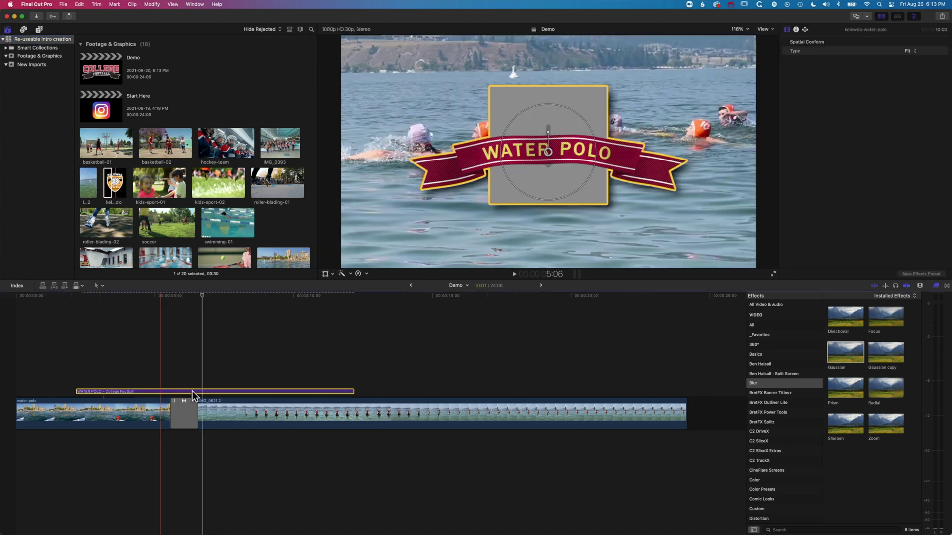
{"action": "left_click", "coordinate": [192, 391]}
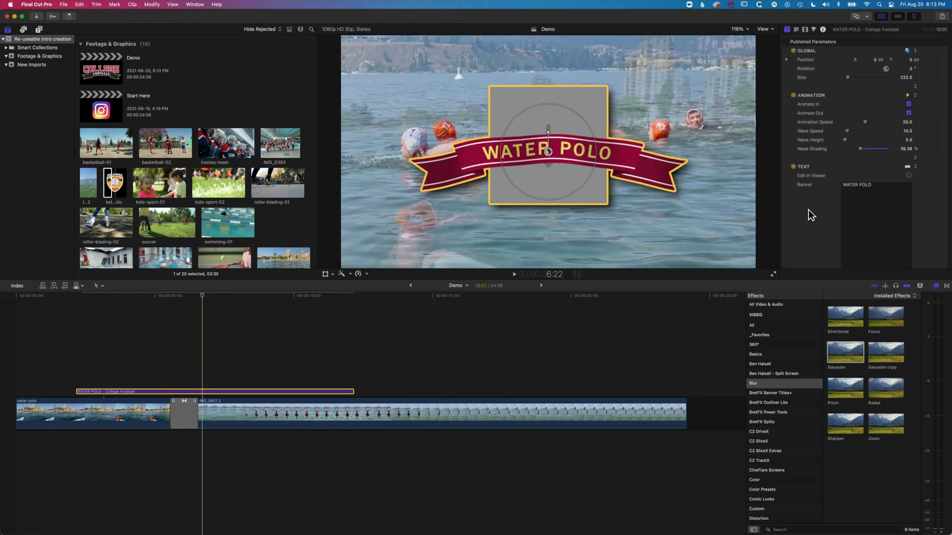
{"action": "scroll", "coordinate": [828, 207], "scroll_direction": "down", "scroll_amount": 5}
{"action": "scroll", "coordinate": [827, 207], "scroll_direction": "down", "scroll_amount": 10}
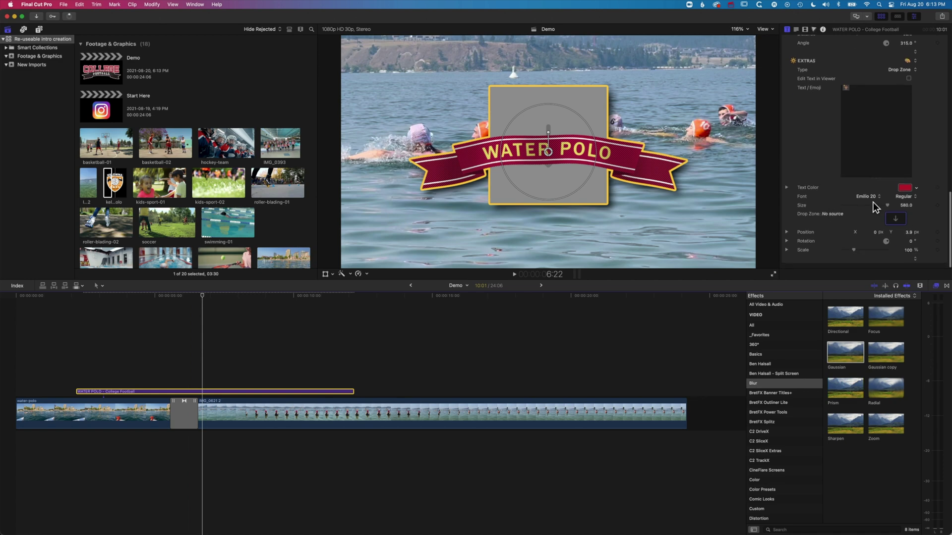
{"action": "left_click", "coordinate": [896, 220]}
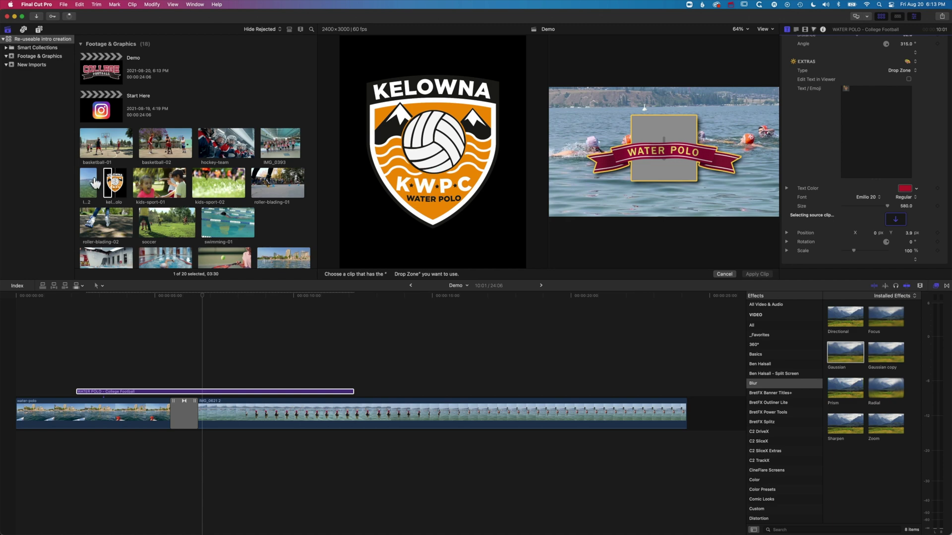
{"action": "left_click", "coordinate": [110, 186]}
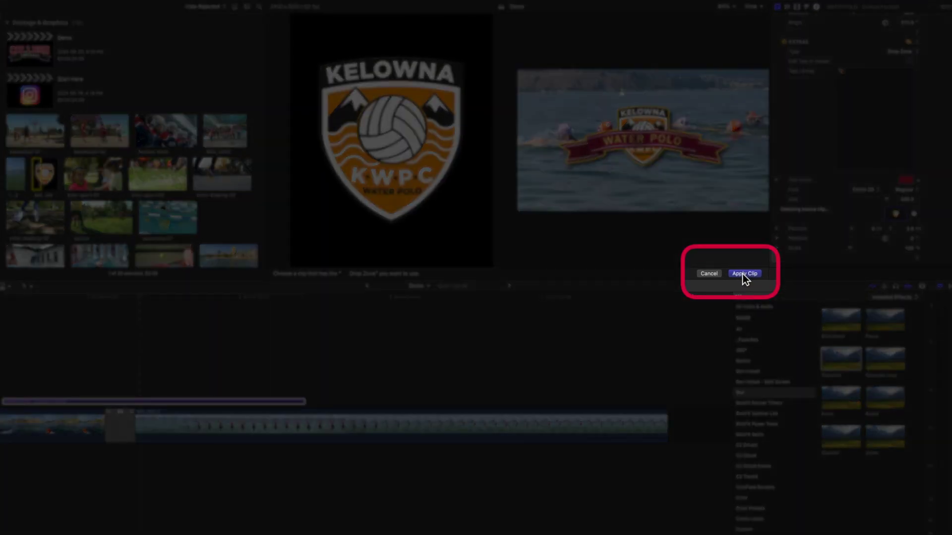
{"action": "left_click", "coordinate": [746, 275]}
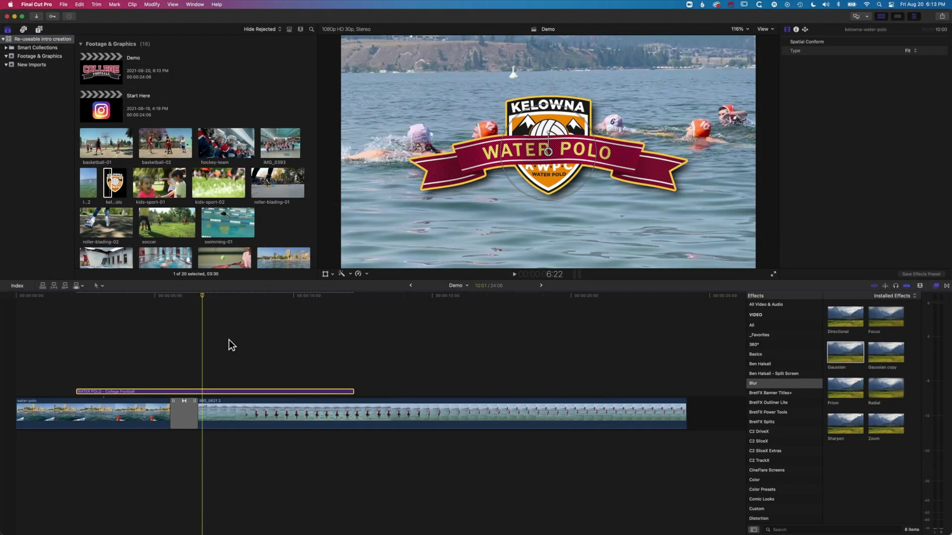
Step: Raise the drop zone logo above the banner to a Y position of 42.1 px and move the whole title lower in the frame
{"action": "left_click", "coordinate": [198, 391]}
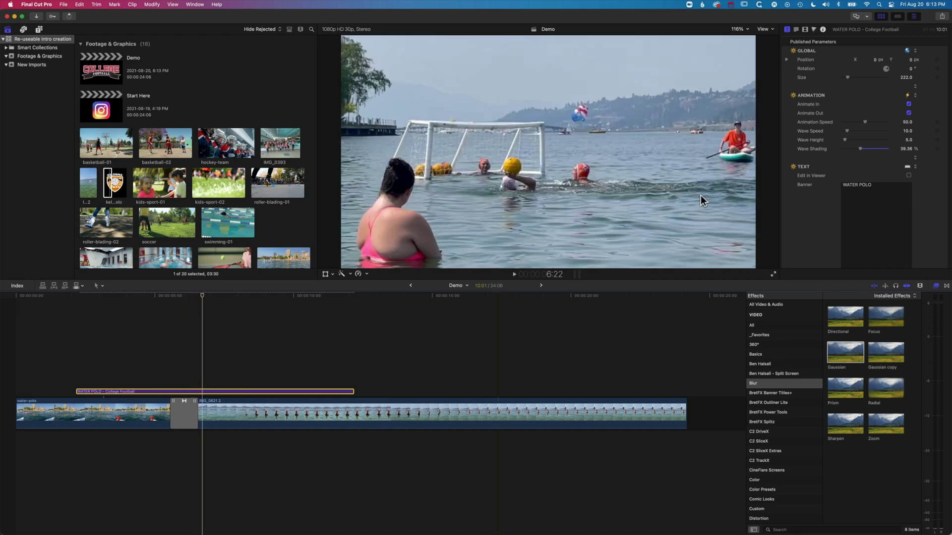
{"action": "scroll", "coordinate": [804, 207], "scroll_direction": "down", "scroll_amount": 2}
{"action": "scroll", "coordinate": [804, 206], "scroll_direction": "down", "scroll_amount": 8}
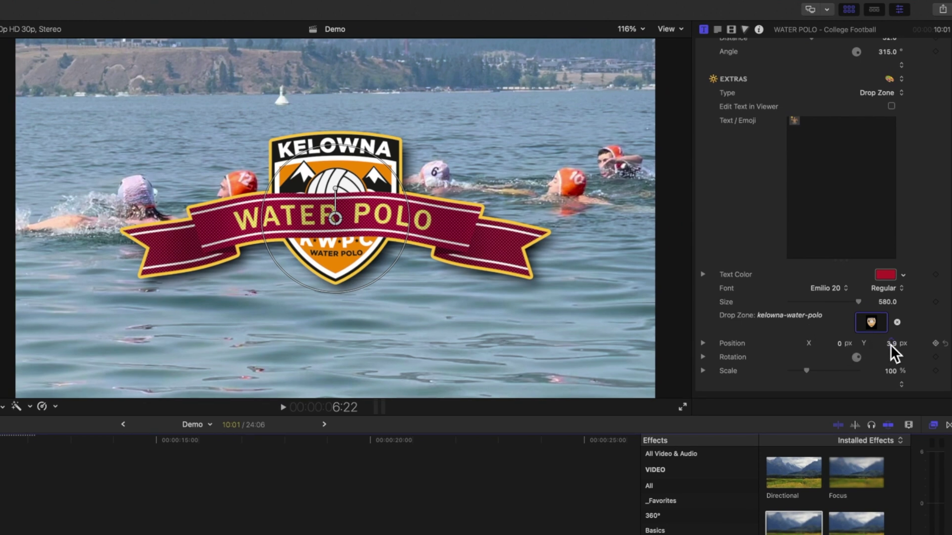
{"action": "left_click_drag", "start_coordinate": [891, 343], "coordinate": [890, 335]}
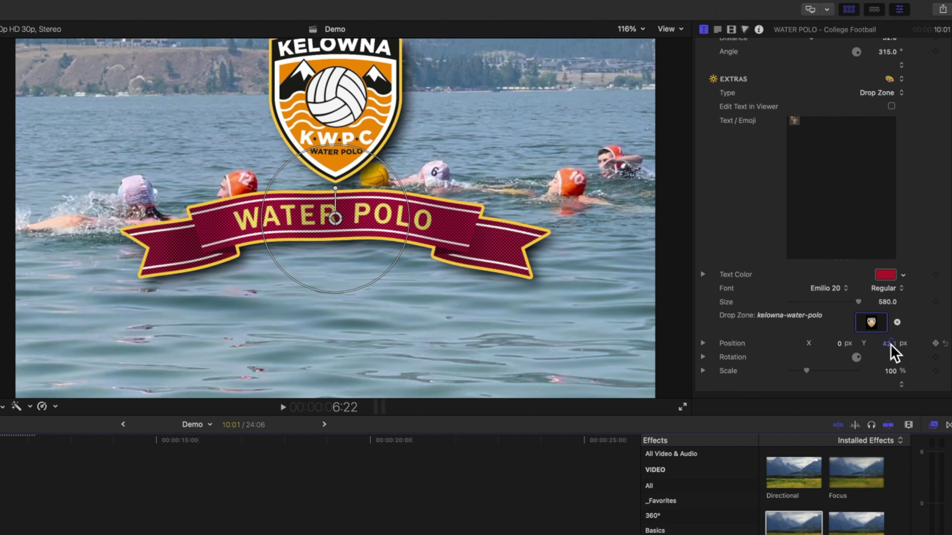
{"action": "left_click_drag", "start_coordinate": [335, 219], "coordinate": [332, 268]}
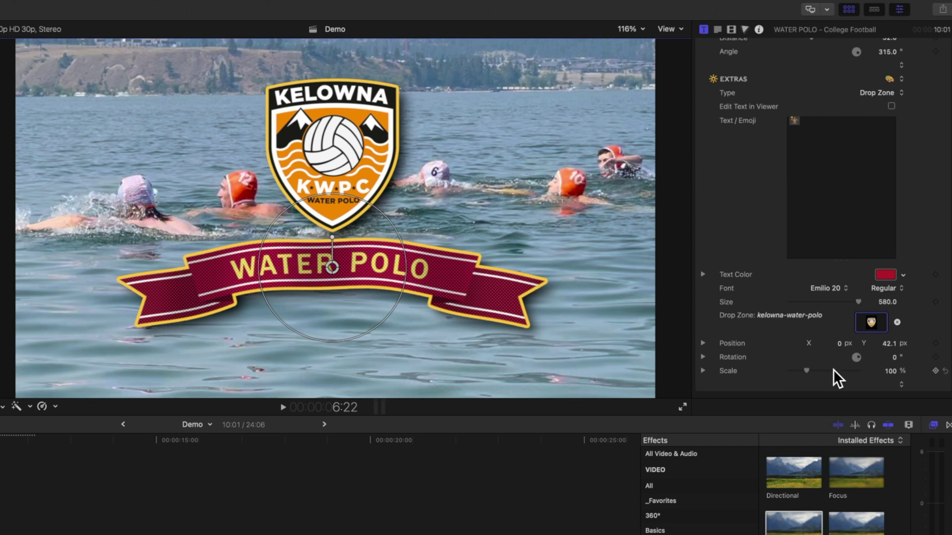
Step: Scale the drop zone logo to 103 %, try rotating it slightly and reset the rotation
{"action": "left_click_drag", "start_coordinate": [810, 370], "coordinate": [806, 372]}
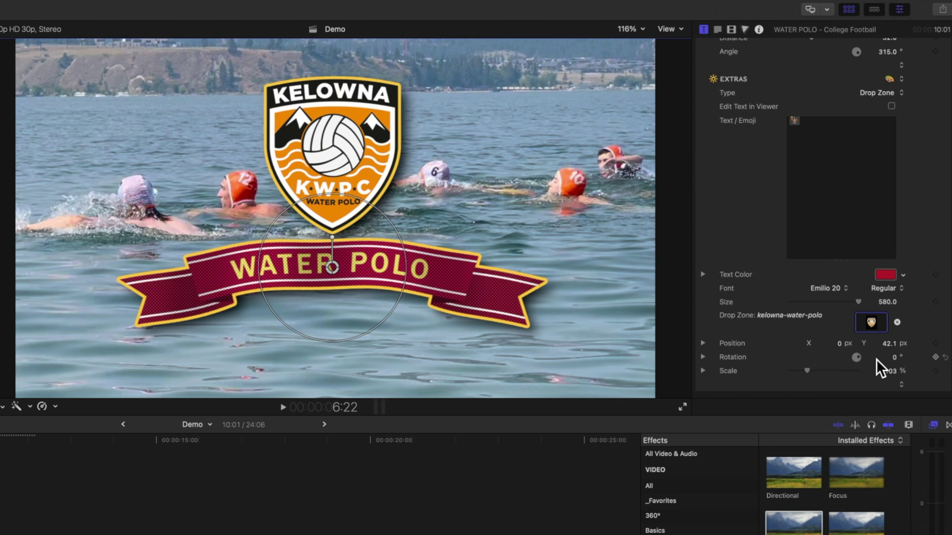
{"action": "mouse_move", "coordinate": [893, 356]}
{"action": "left_mouse_down"}
{"action": "mouse_move", "coordinate": [893, 347]}
{"action": "mouse_move", "coordinate": [893, 363]}
{"action": "left_mouse_up"}
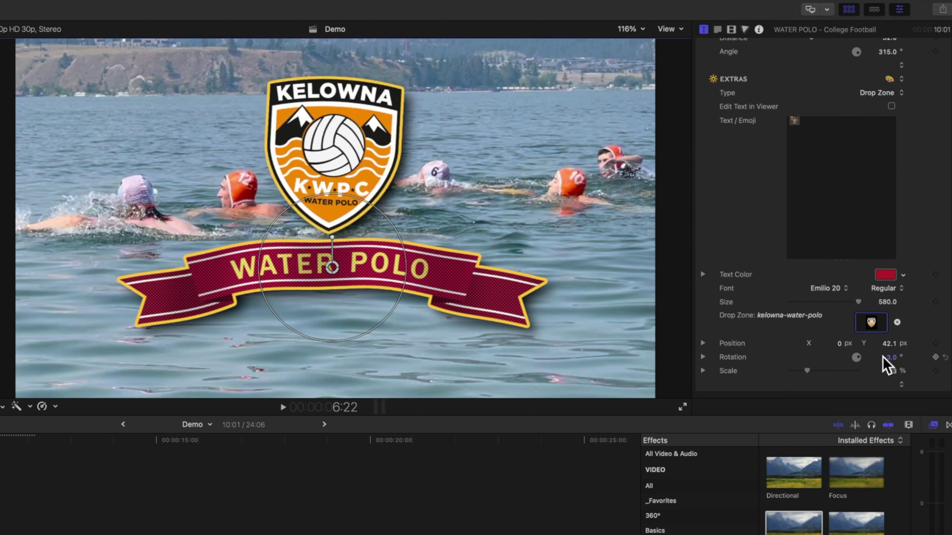
{"action": "left_click", "coordinate": [944, 357]}
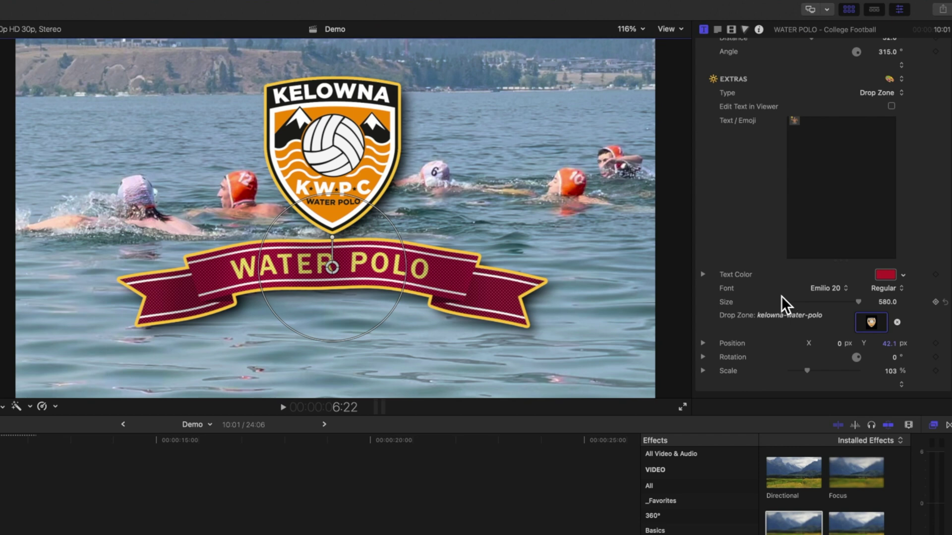
Step: Recolour the banner with the orange sampled from the logo in the viewer
{"action": "scroll", "coordinate": [781, 296], "scroll_direction": "up", "scroll_amount": 5}
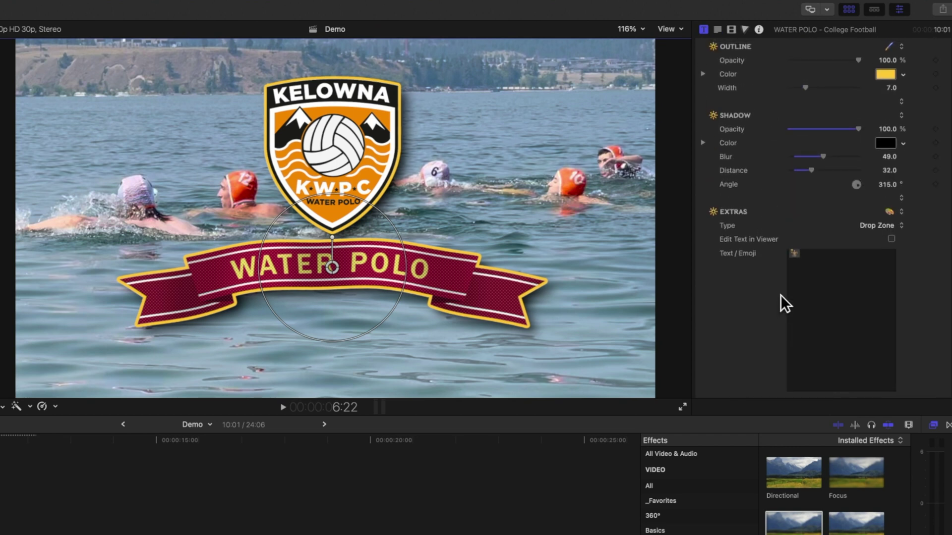
{"action": "scroll", "coordinate": [738, 304], "scroll_direction": "up", "scroll_amount": 4}
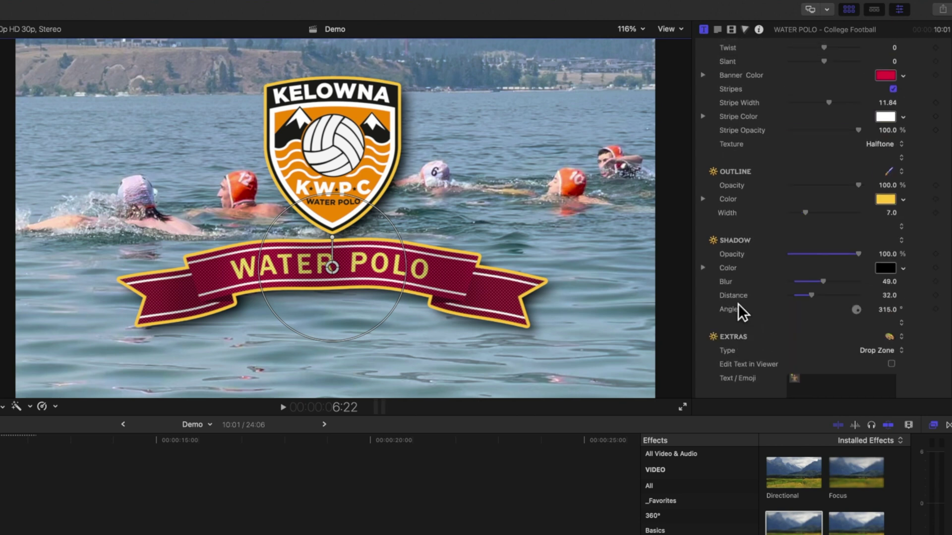
{"action": "scroll", "coordinate": [738, 305], "scroll_direction": "up", "scroll_amount": 4}
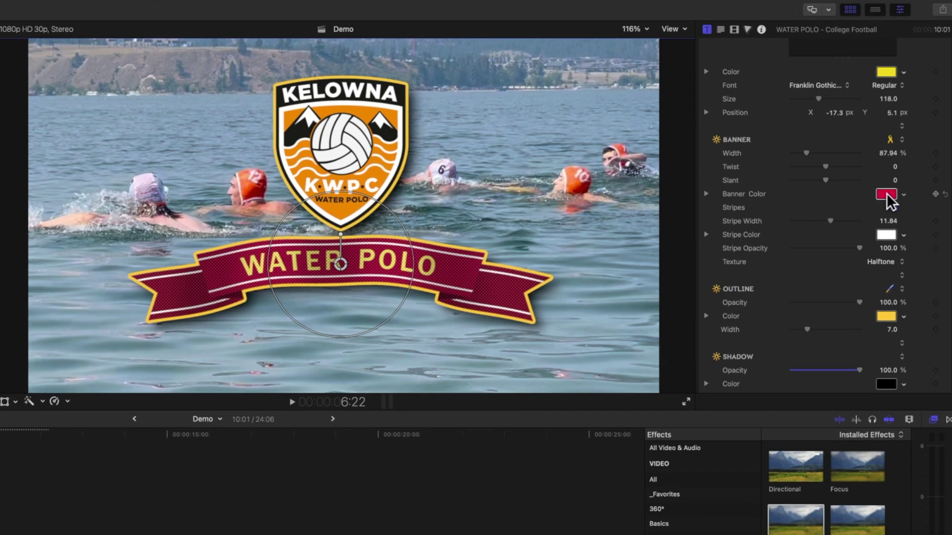
{"action": "left_click", "coordinate": [886, 196]}
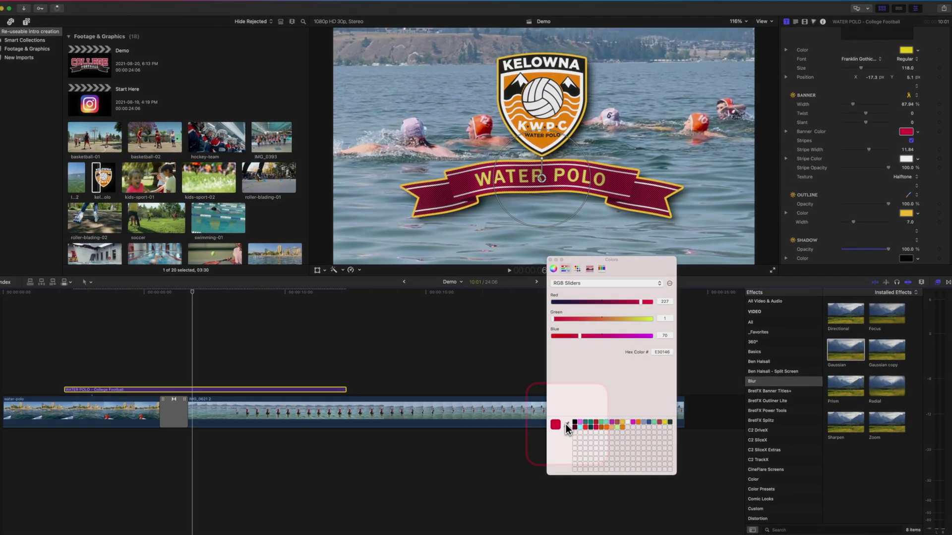
{"action": "left_click", "coordinate": [567, 425]}
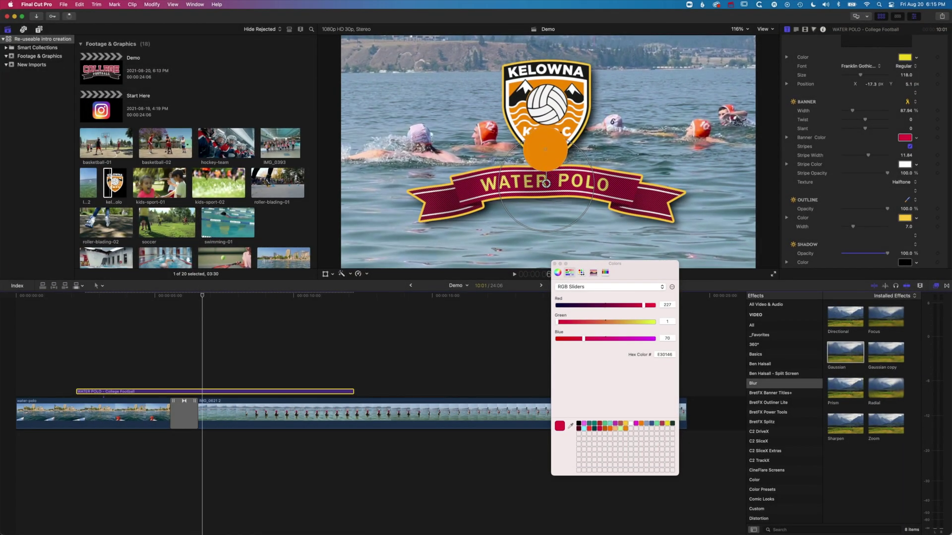
{"action": "left_click", "coordinate": [545, 150]}
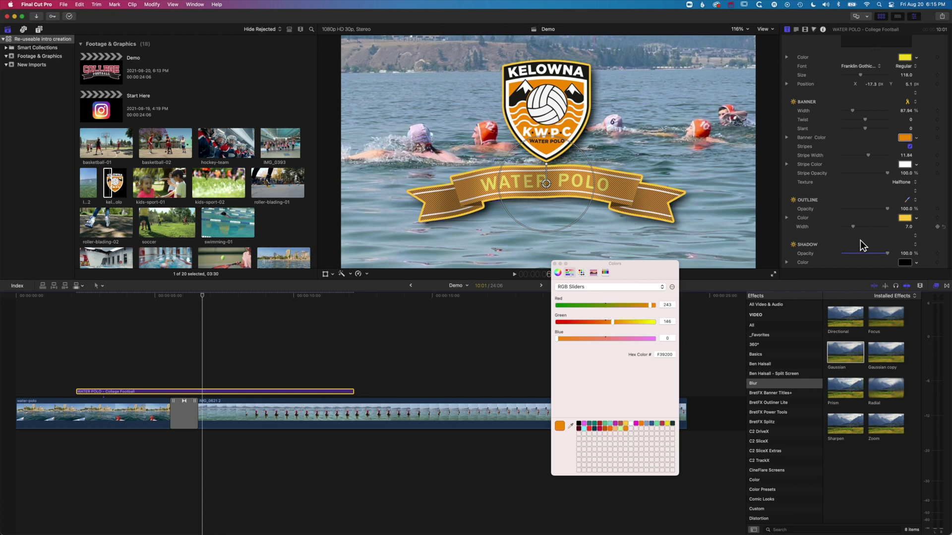
Step: Change the banner's text colour to black (000000)
{"action": "scroll", "coordinate": [885, 147], "scroll_direction": "up", "scroll_amount": 3}
{"action": "scroll", "coordinate": [883, 147], "scroll_direction": "up", "scroll_amount": 1}
{"action": "left_click", "coordinate": [905, 96]}
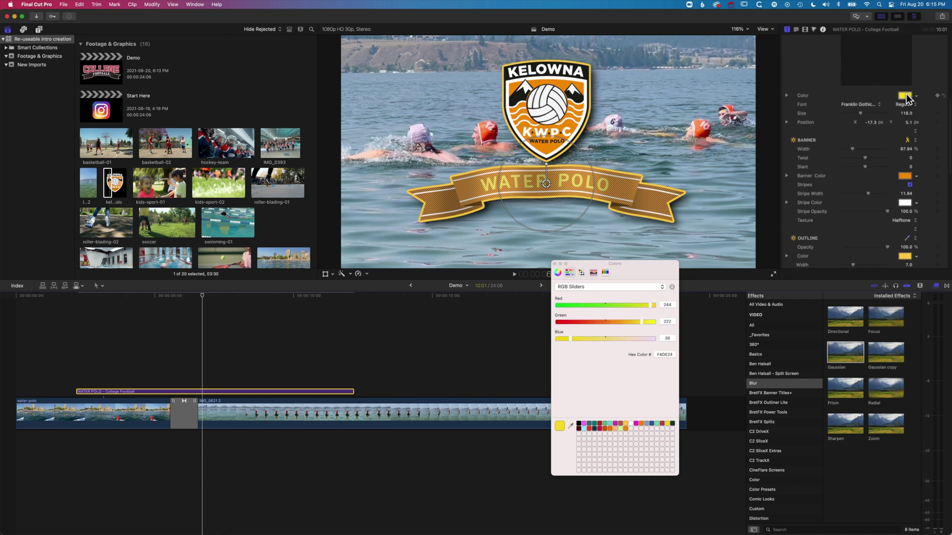
{"action": "left_click", "coordinate": [578, 423]}
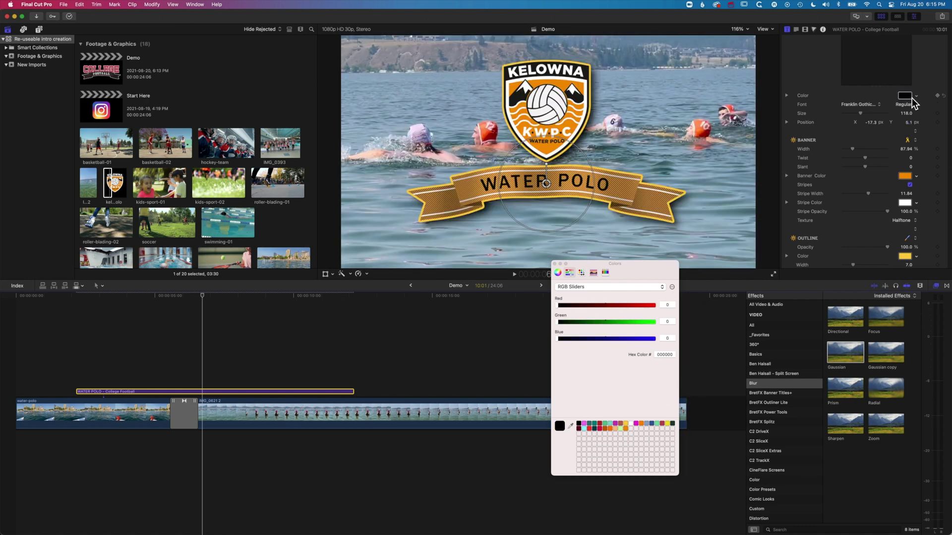
Step: Change the banner text's font to Boomer Tantrum and position it at X -20.1 px, Y 3.7 px
{"action": "left_click", "coordinate": [873, 102]}
{"action": "scroll", "coordinate": [868, 104], "scroll_direction": "up", "scroll_amount": 10}
{"action": "scroll", "coordinate": [855, 102], "scroll_direction": "up", "scroll_amount": 8}
{"action": "left_click", "coordinate": [793, 371]}
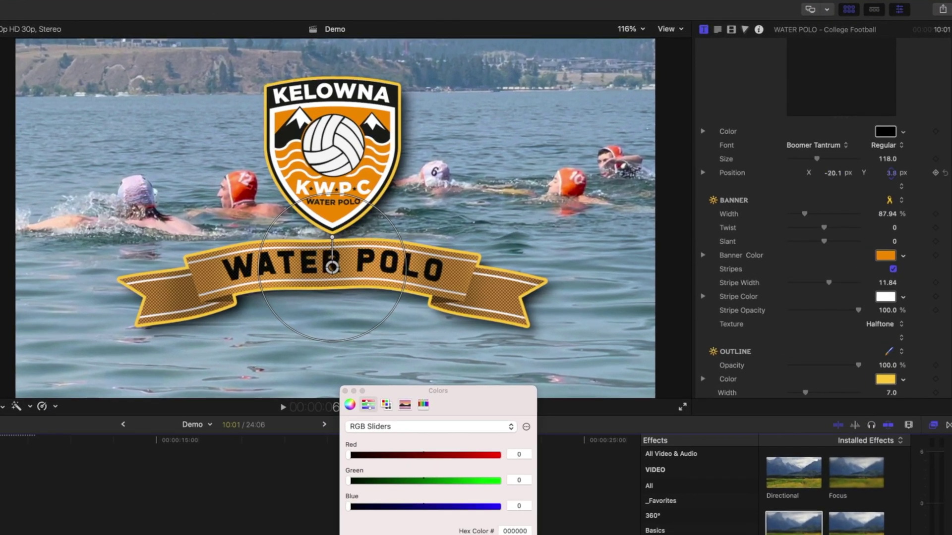
{"action": "left_click_drag", "start_coordinate": [890, 172], "coordinate": [874, 173]}
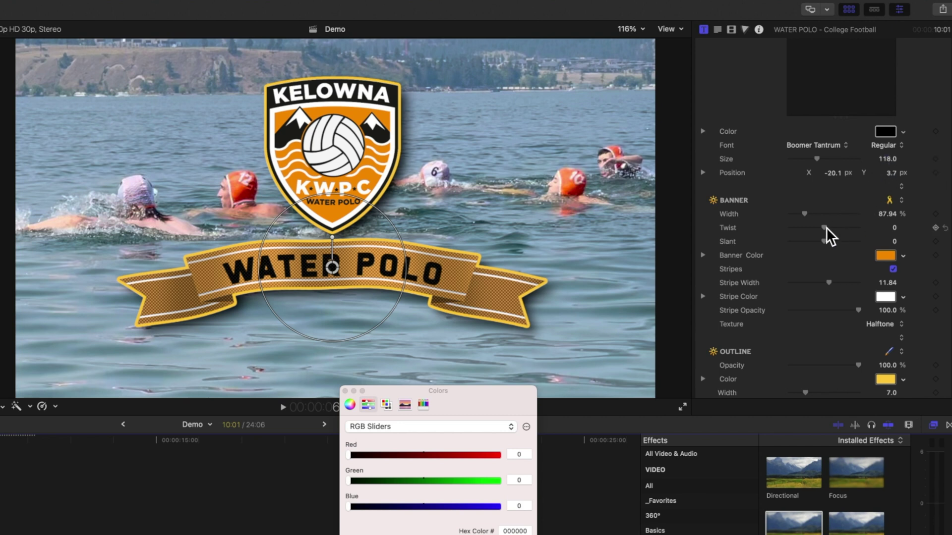
Step: Set the banner texture to Hatched Screen and make the title's outline white with a width of 5.0
{"action": "left_click", "coordinate": [884, 323]}
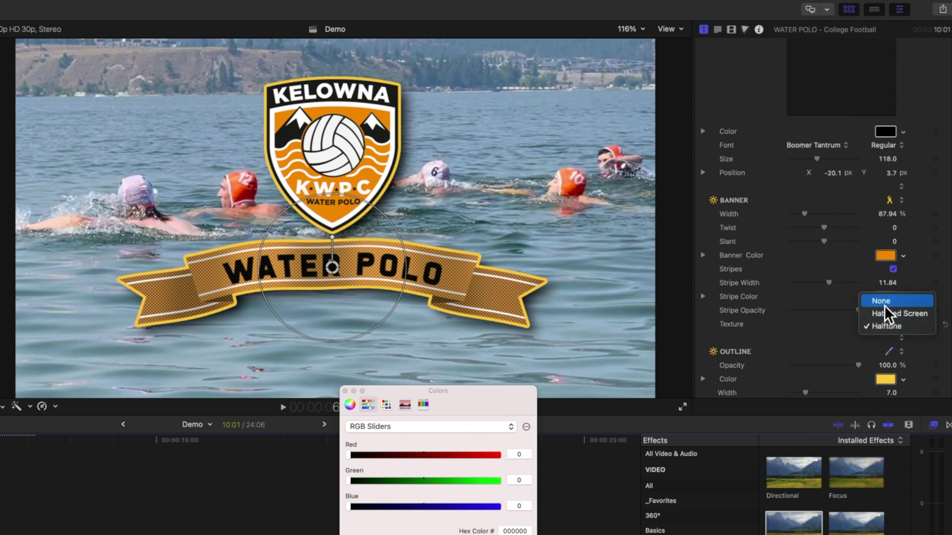
{"action": "left_click", "coordinate": [885, 315]}
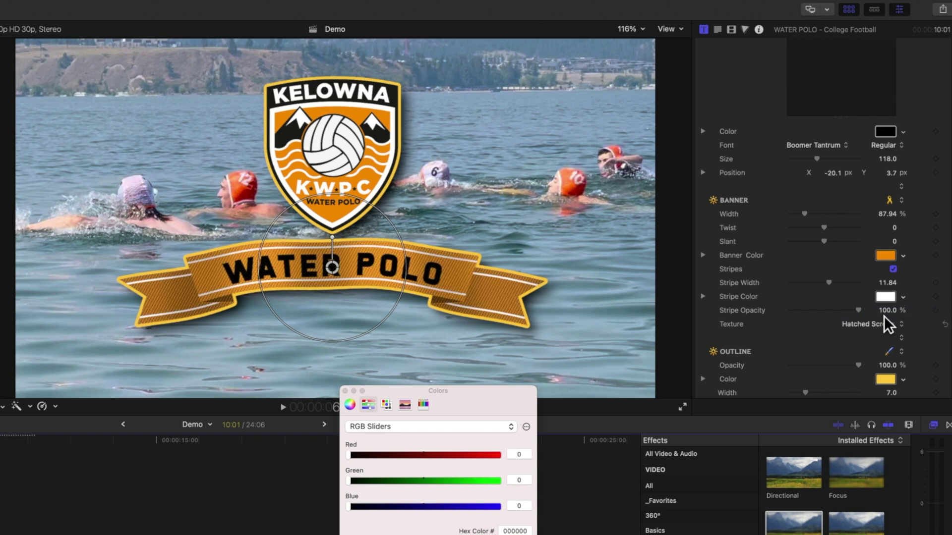
{"action": "scroll", "coordinate": [810, 362], "scroll_direction": "down", "scroll_amount": 2}
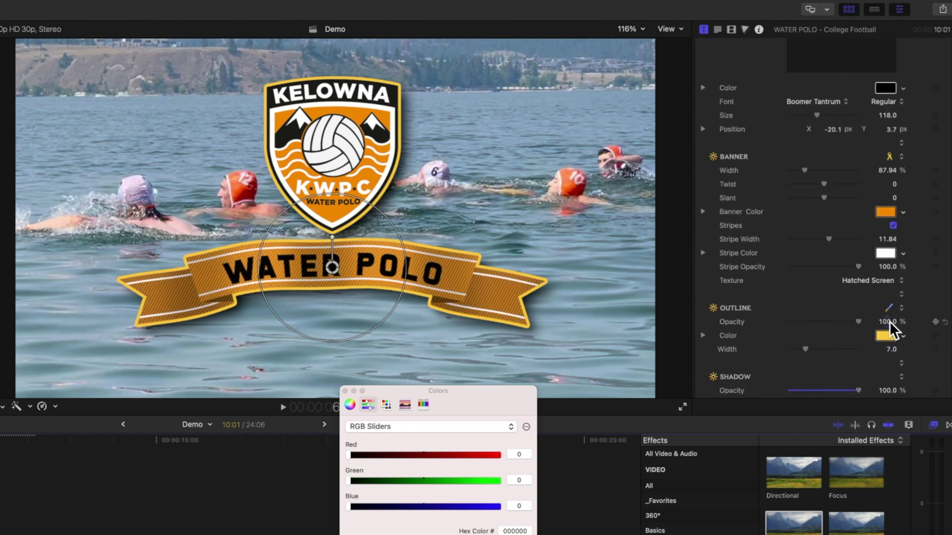
{"action": "left_click", "coordinate": [884, 336]}
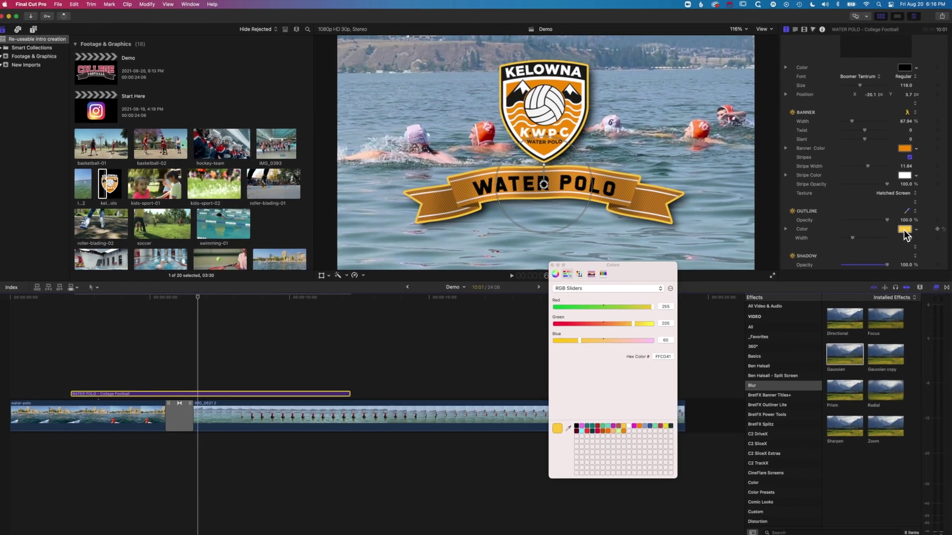
{"action": "left_click", "coordinate": [630, 424]}
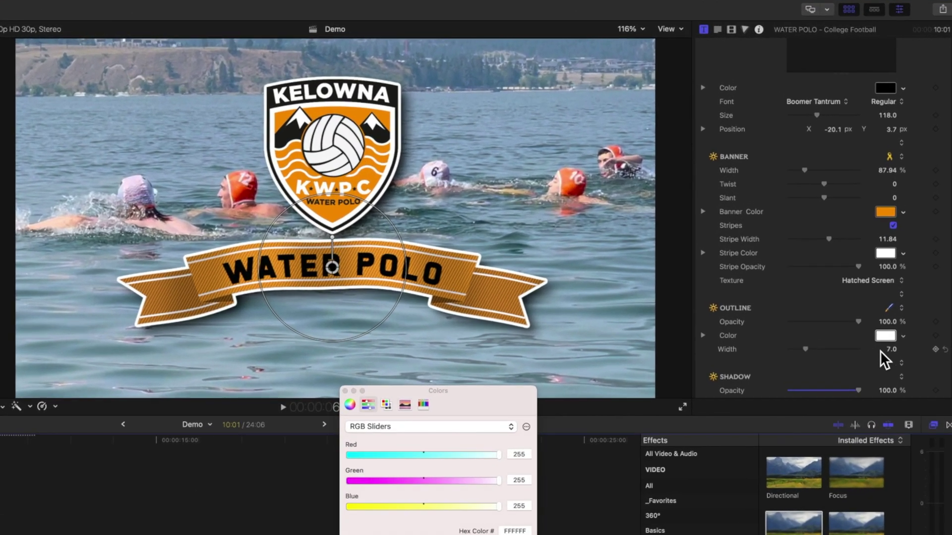
{"action": "left_click", "coordinate": [892, 349]}
{"action": "type", "text": "5"}
{"action": "key", "text": "Tab"}
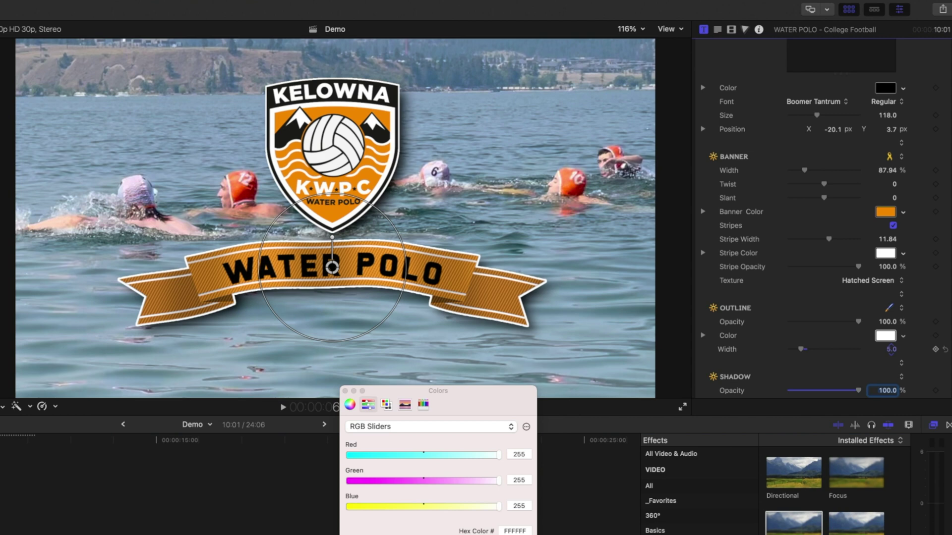
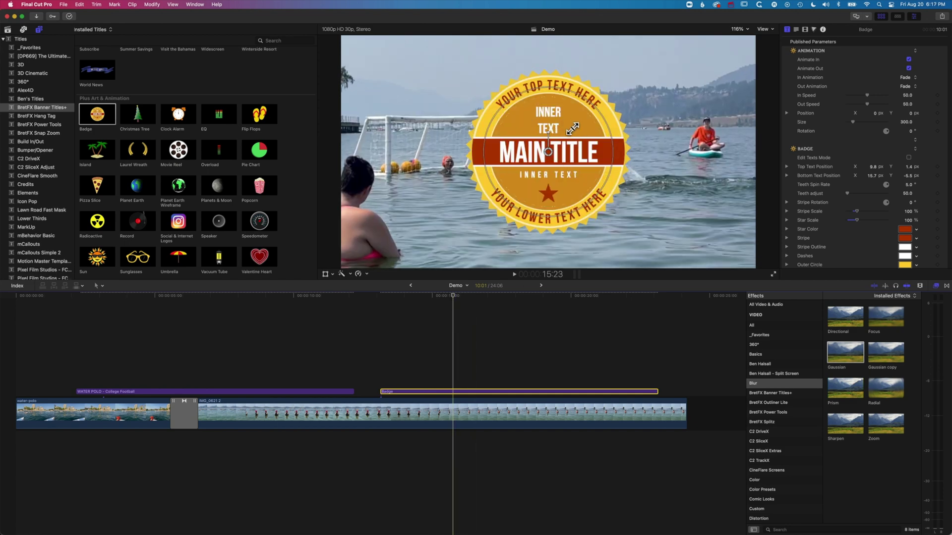
Step: Look through the Badge title's badge, outline and shadow parameters and move the playhead slightly earlier over its clip
{"action": "scroll", "coordinate": [808, 187], "scroll_direction": "down", "scroll_amount": 6}
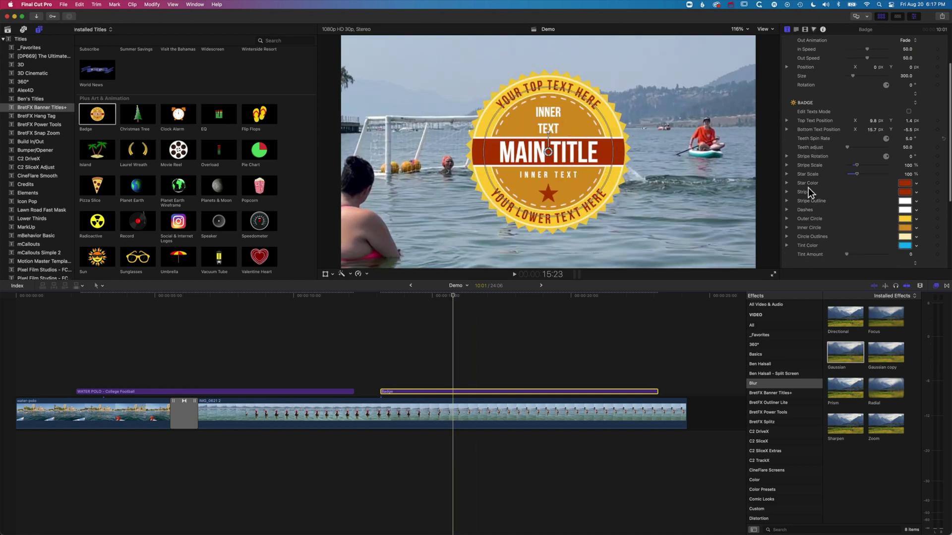
{"action": "scroll", "coordinate": [808, 187], "scroll_direction": "up", "scroll_amount": 6}
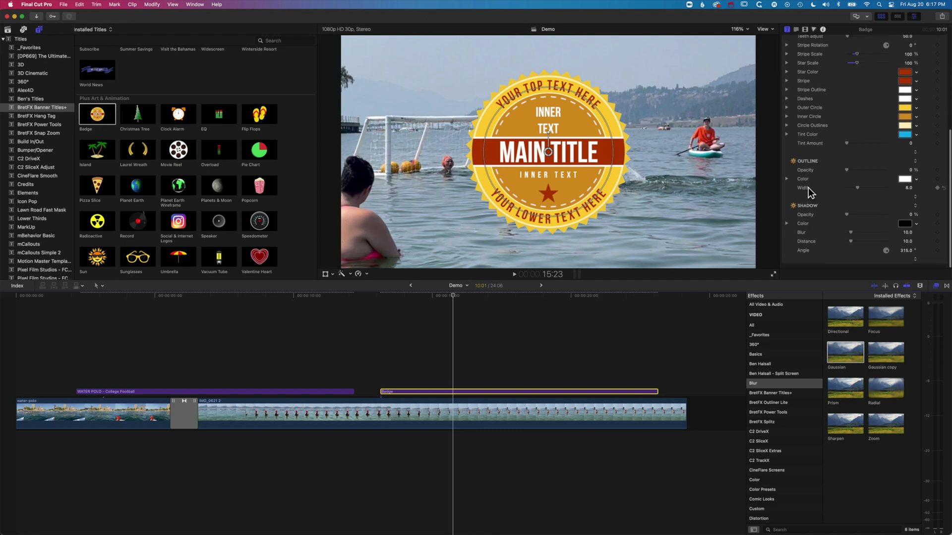
{"action": "left_click", "coordinate": [442, 299]}
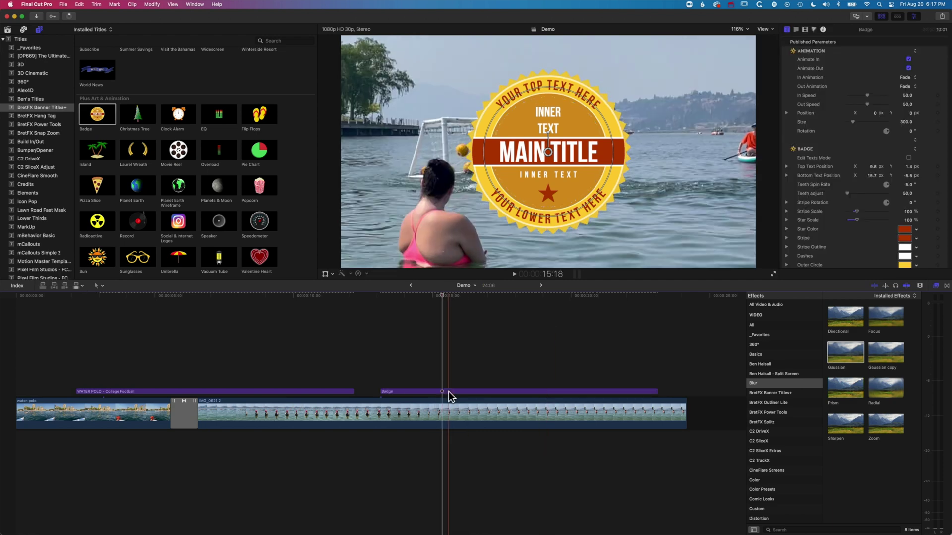
Step: With Edit Texts Mode enabled, change the badge's top text to "JOIN OUR WATER POLO TEAM" and set its X position to 2.9 px
{"action": "left_click", "coordinate": [450, 391]}
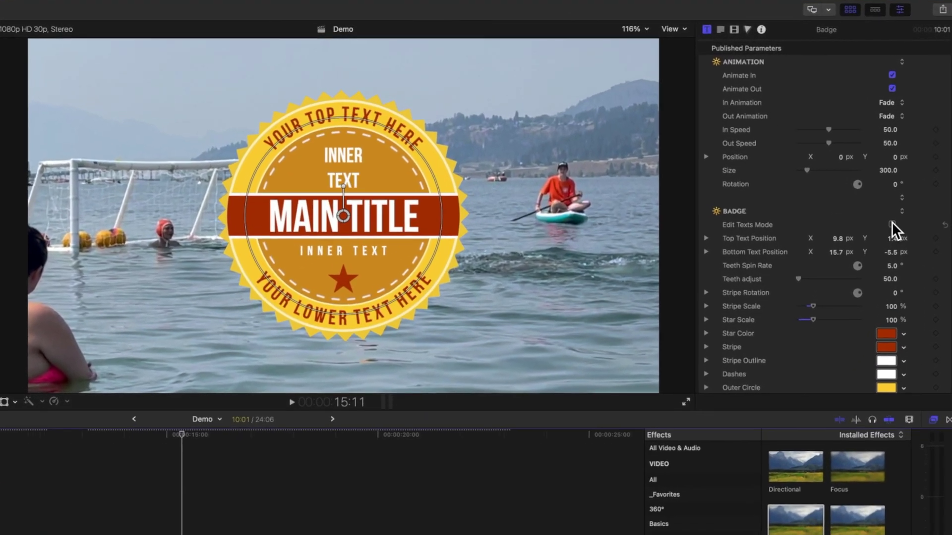
{"action": "left_click", "coordinate": [891, 227]}
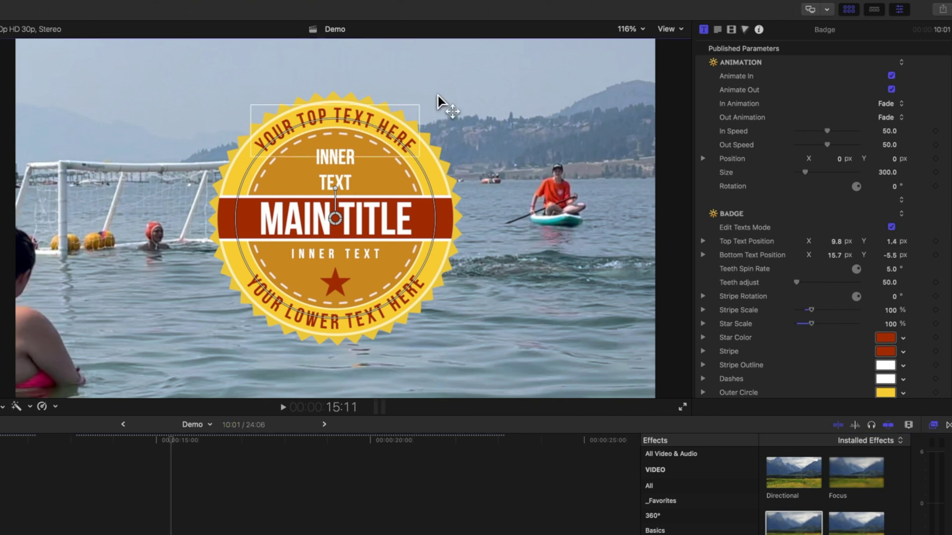
{"action": "left_click", "coordinate": [718, 29]}
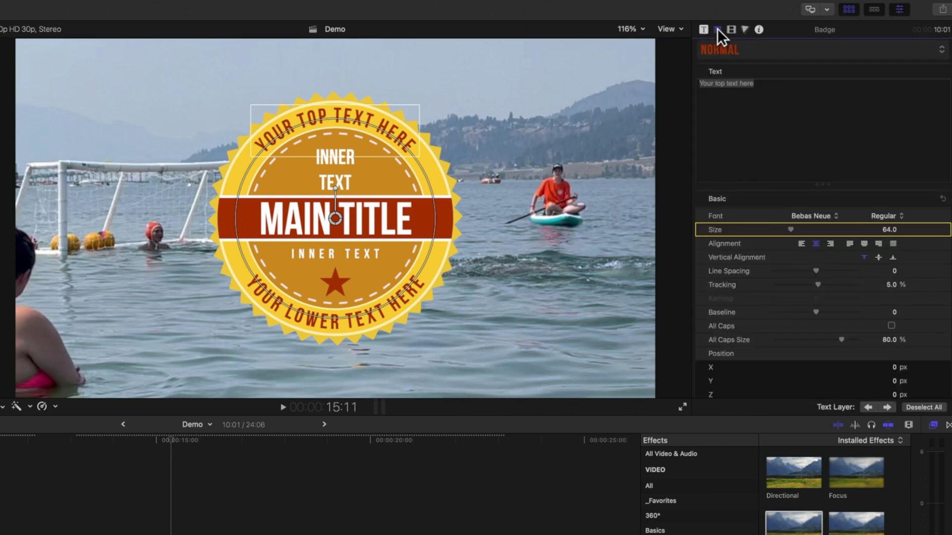
{"action": "left_click", "coordinate": [748, 85]}
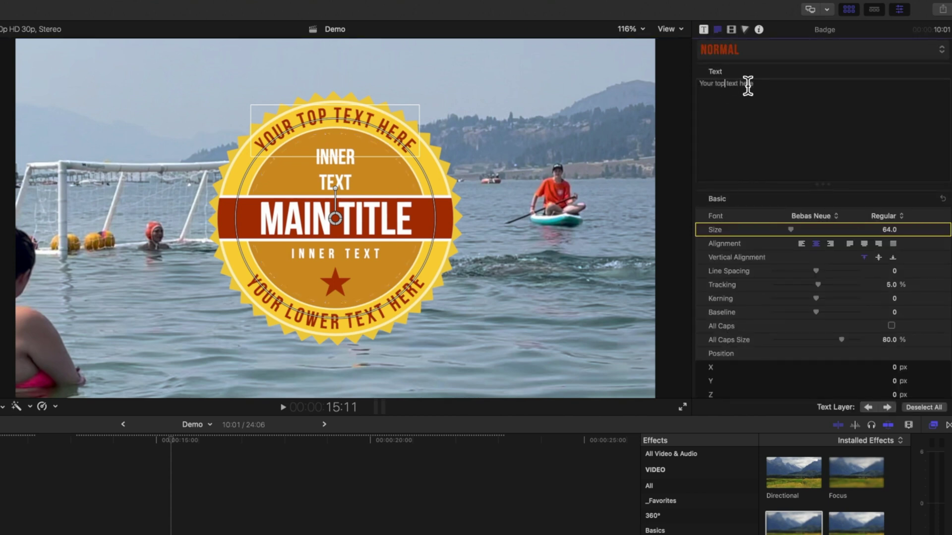
{"action": "left_click_drag", "start_coordinate": [758, 89], "coordinate": [629, 74]}
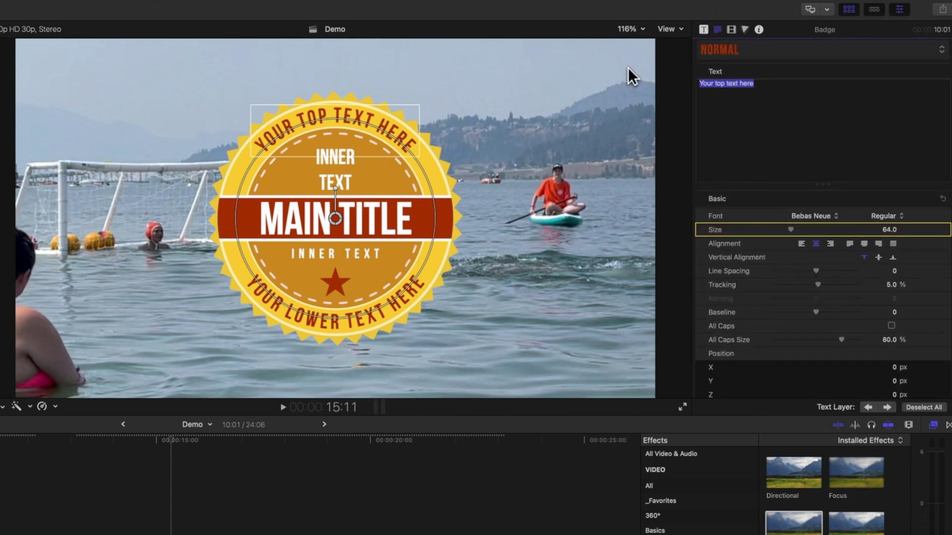
{"action": "type", "text": "JOIN OUR WATER POLO TEAM"}
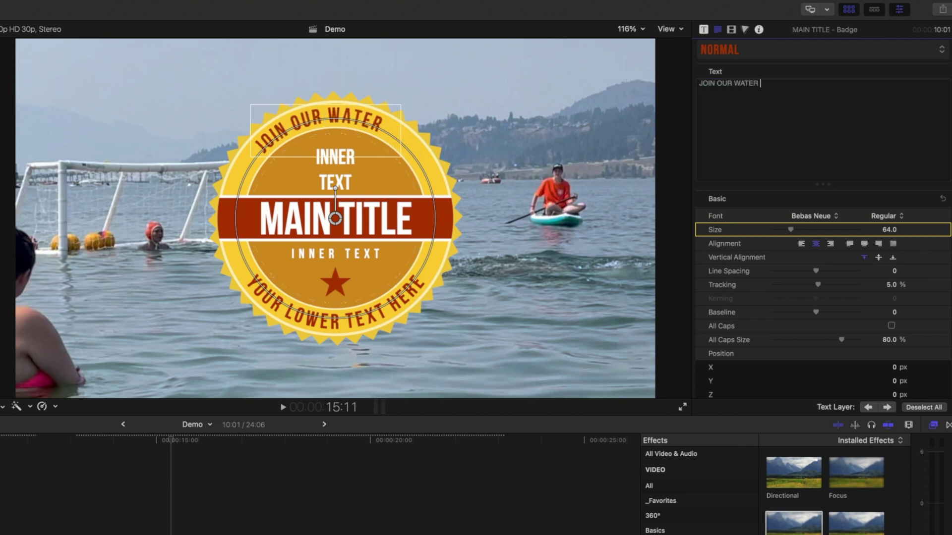
{"action": "left_click", "coordinate": [704, 29]}
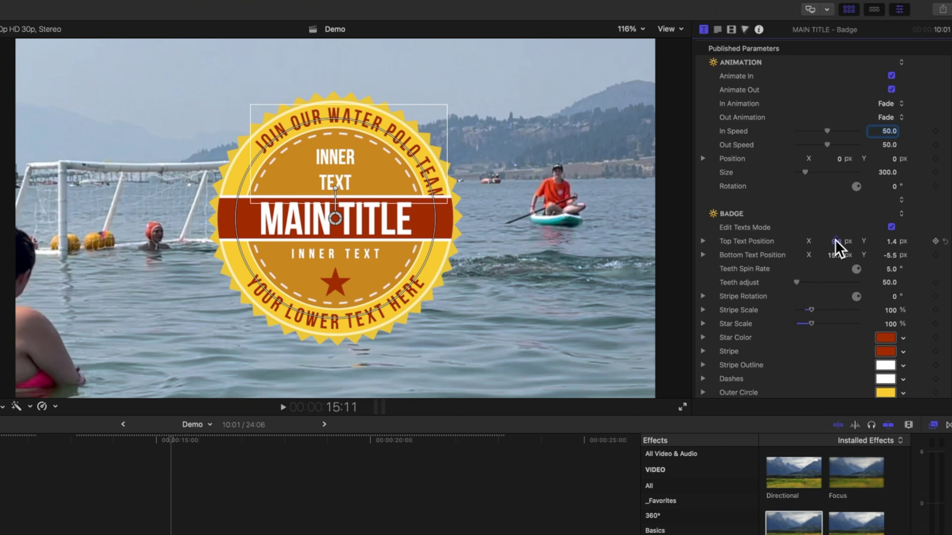
{"action": "mouse_move", "coordinate": [835, 239]}
{"action": "left_mouse_down"}
{"action": "mouse_move", "coordinate": [843, 240]}
{"action": "mouse_move", "coordinate": [832, 240]}
{"action": "left_mouse_up"}
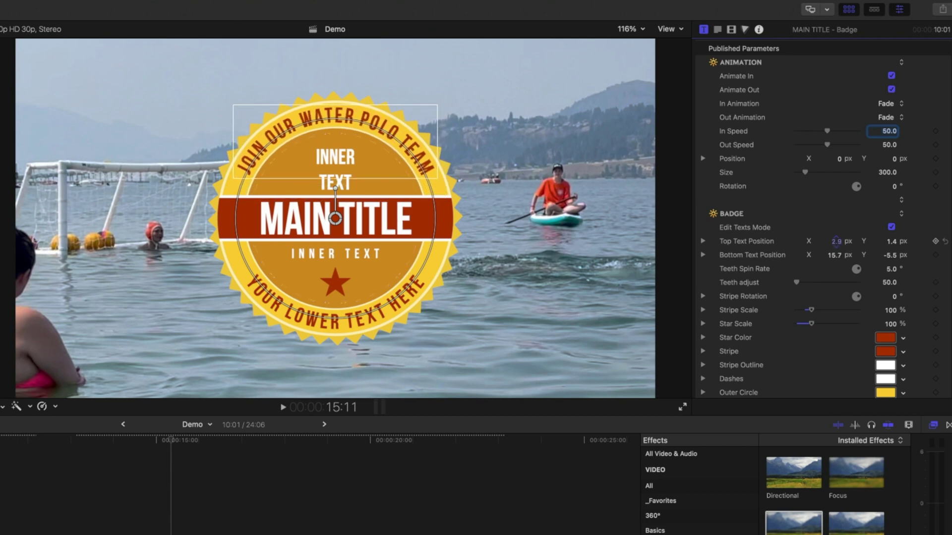
Step: Replace the badge's upper inner text with the man playing water polo emoji
{"action": "left_click", "coordinate": [347, 187]}
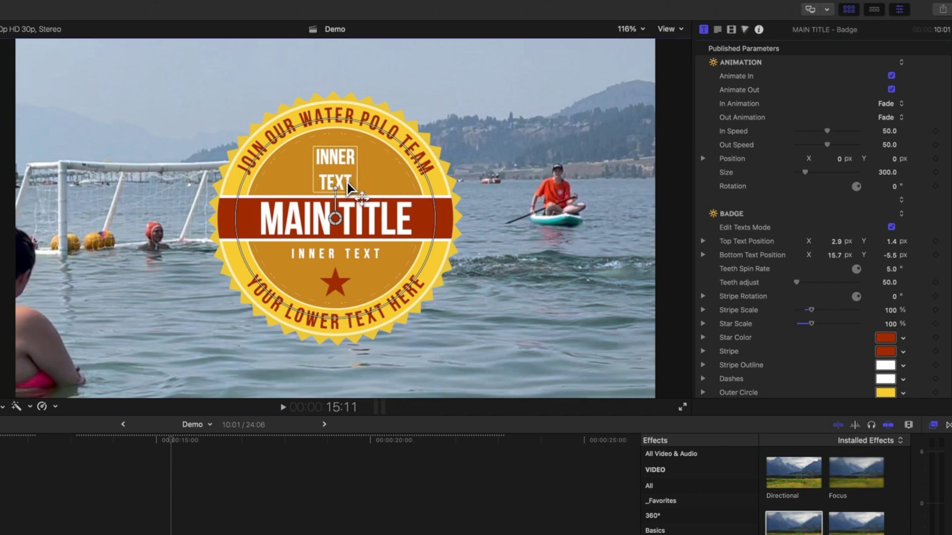
{"action": "left_click", "coordinate": [716, 28]}
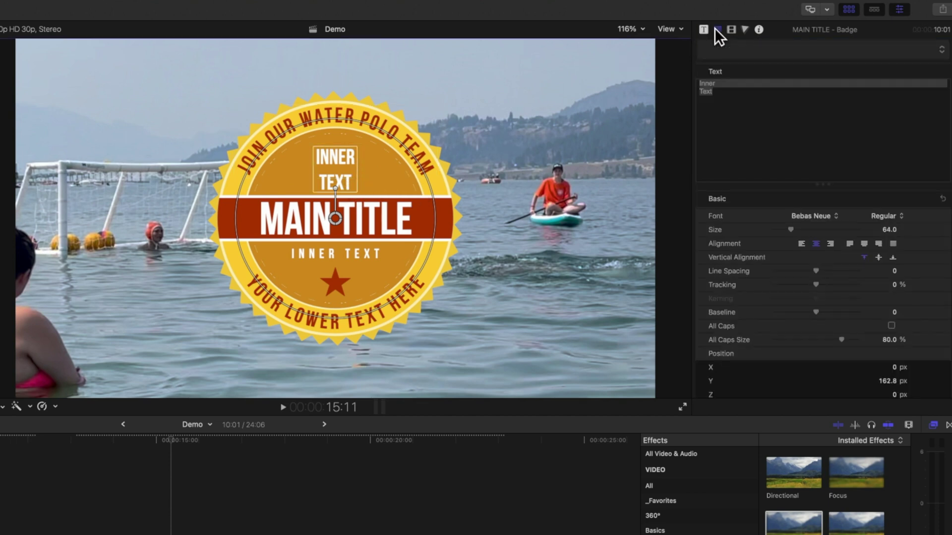
{"action": "triple_click", "coordinate": [716, 94]}
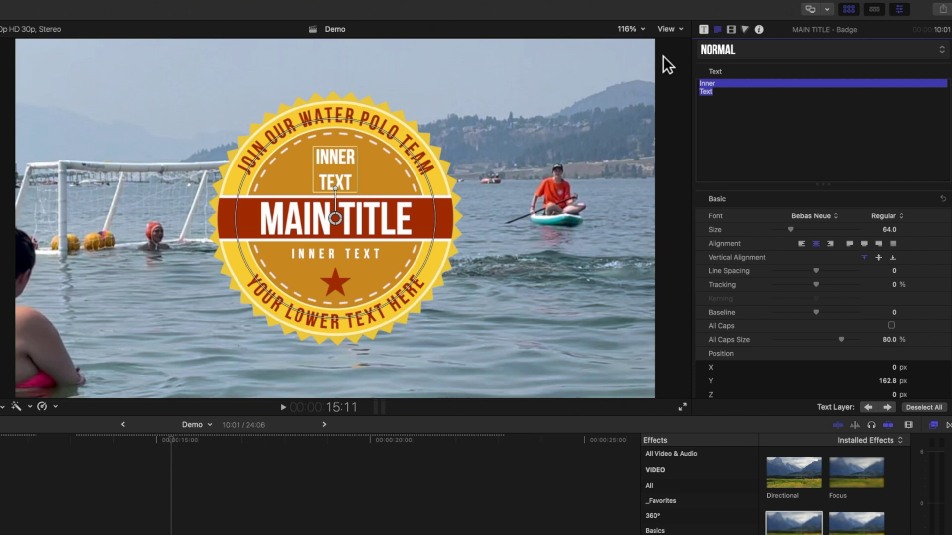
{"action": "key", "text": "ctrl+super+space"}
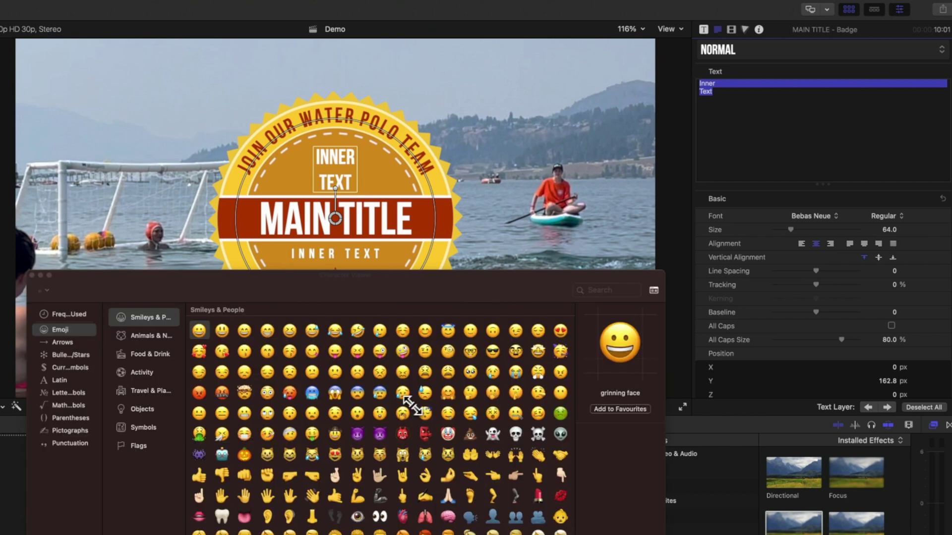
{"action": "left_click", "coordinate": [64, 315]}
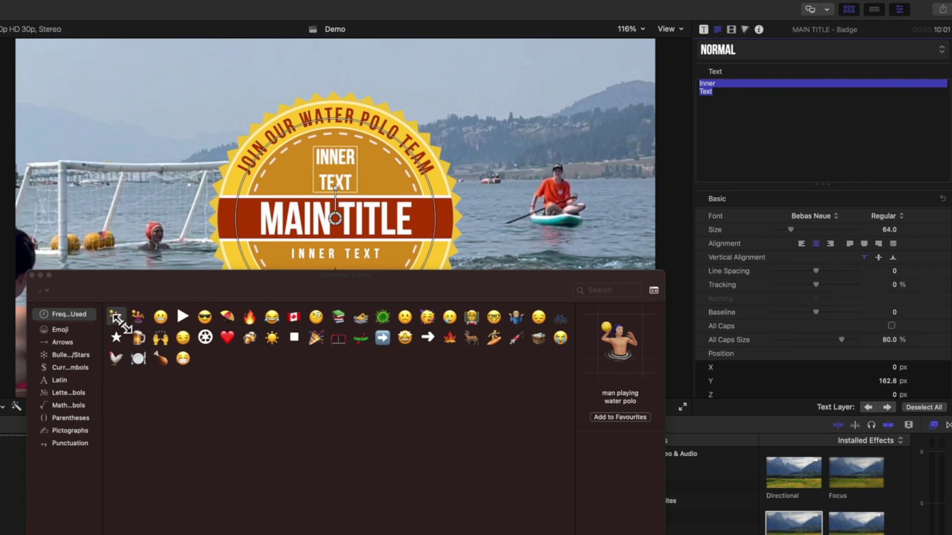
{"action": "double_click", "coordinate": [115, 317]}
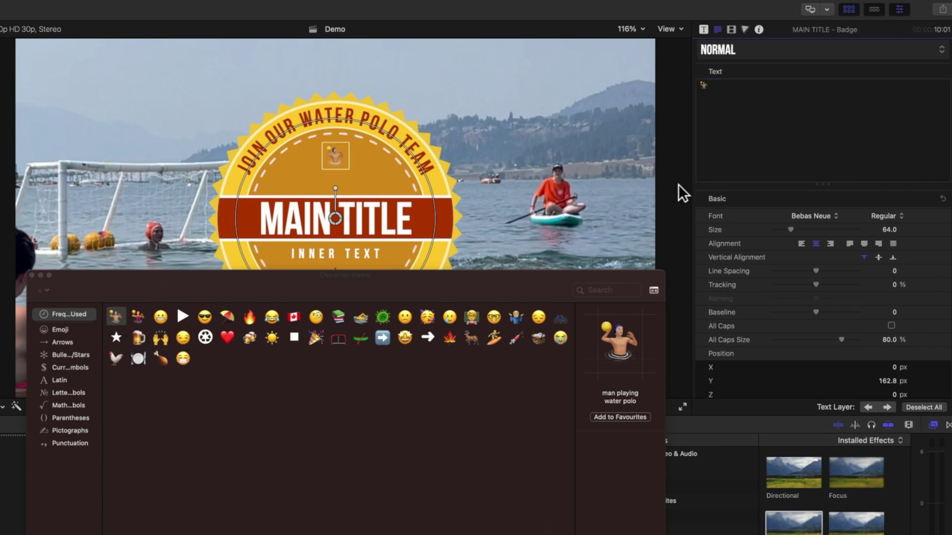
Step: Enlarge the water polo emoji to size 153 and position it at X -0.5 px, Y 101.08 px, above the stripe
{"action": "left_click_drag", "start_coordinate": [741, 102], "coordinate": [665, 70]}
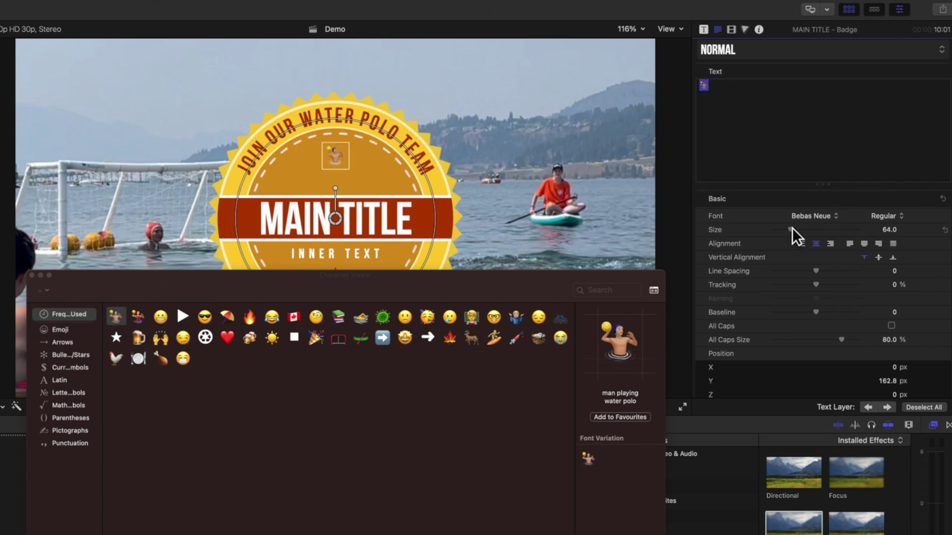
{"action": "left_click_drag", "start_coordinate": [792, 227], "coordinate": [821, 230]}
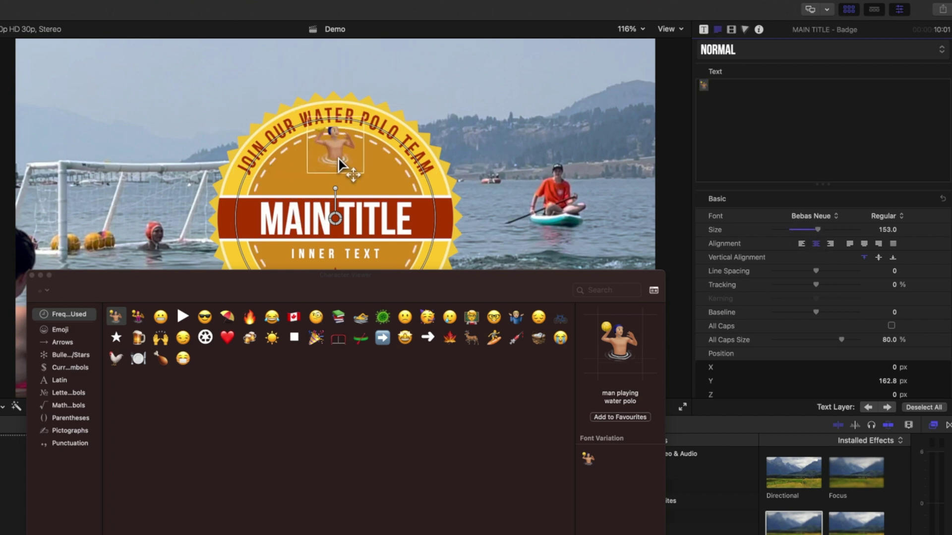
{"action": "left_click_drag", "start_coordinate": [338, 159], "coordinate": [336, 176]}
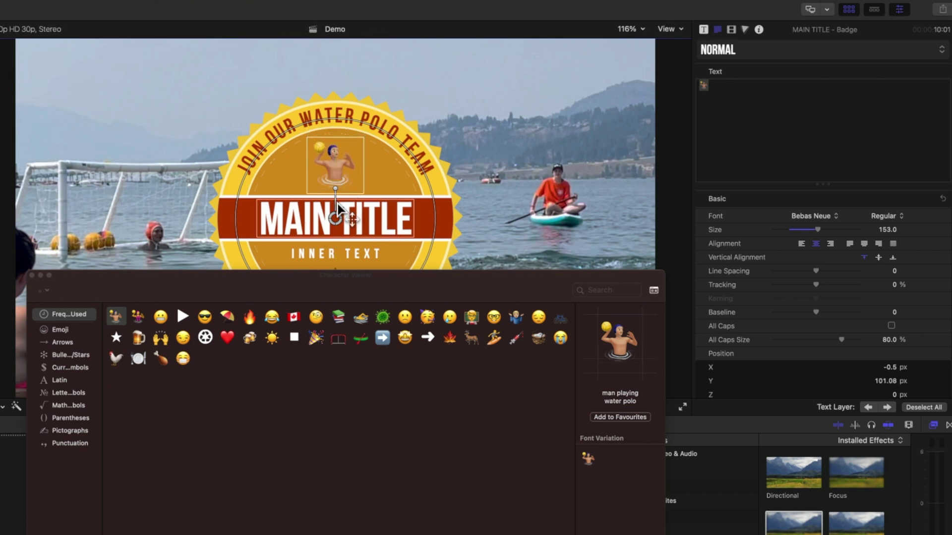
{"action": "left_click_drag", "start_coordinate": [266, 294], "coordinate": [258, 335]}
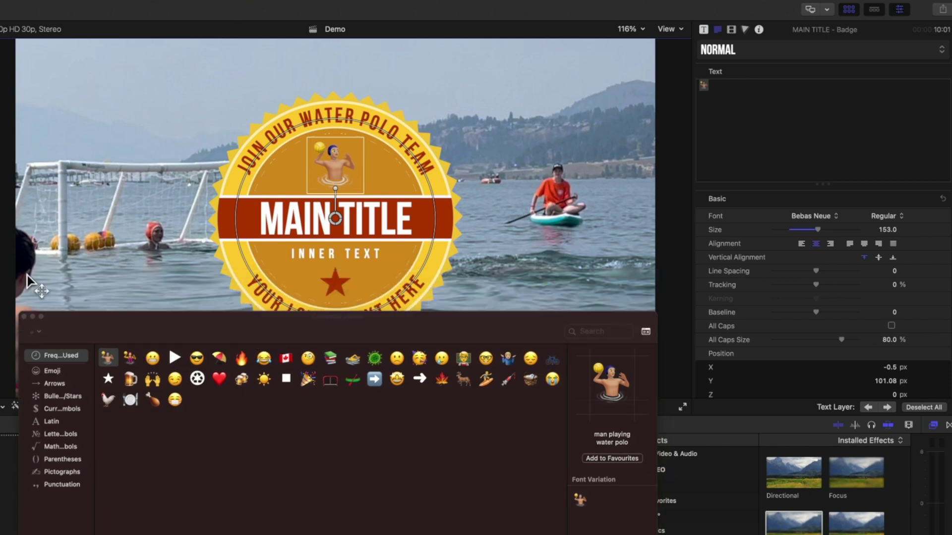
{"action": "left_click", "coordinate": [24, 317]}
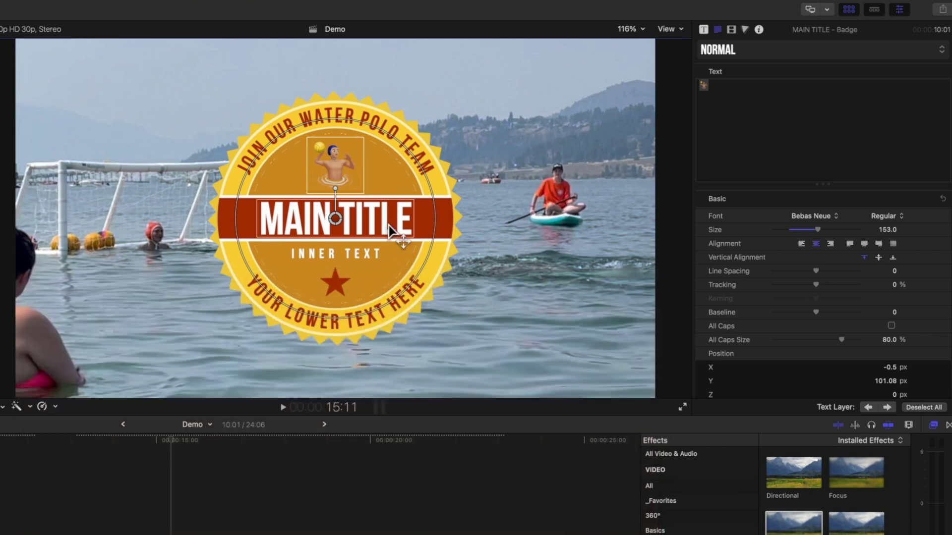
Step: Change the badge's main title to "KELOWNA" and the inner text below it to "WATER POLO CLUB"
{"action": "double_click", "coordinate": [410, 226]}
{"action": "type", "text": "KELOWNA"}
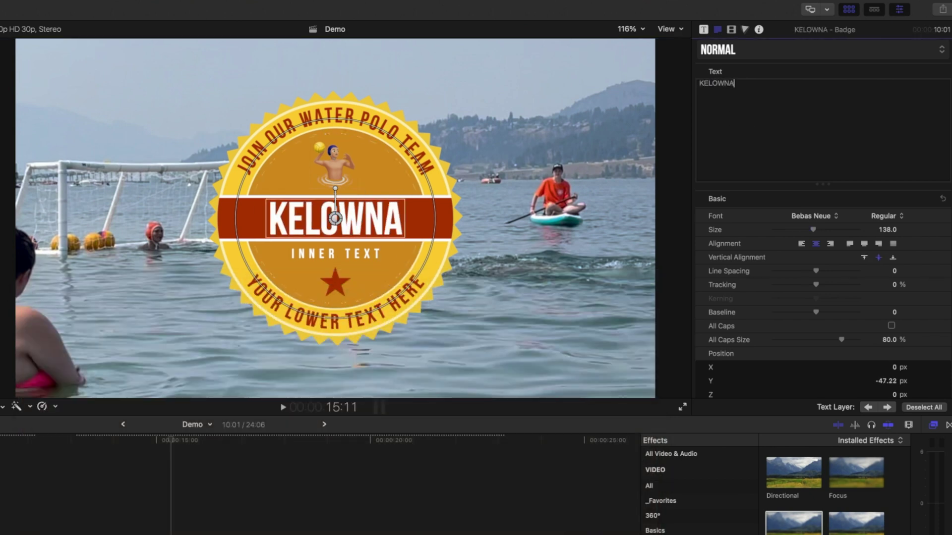
{"action": "double_click", "coordinate": [346, 259]}
{"action": "type", "text": "WATER POLO CLUB"}
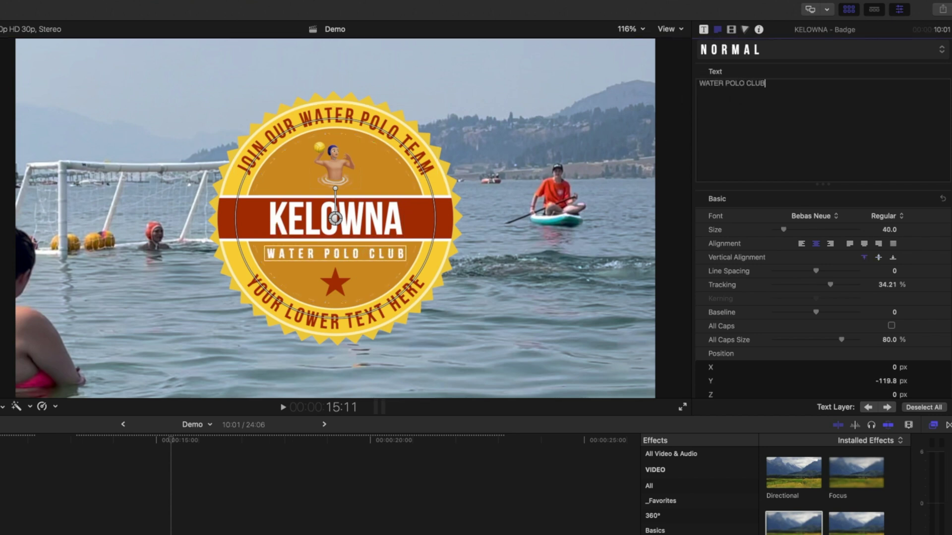
Step: Change the badge's lower text to "KELOWNAWATERPOLO.CA" and set its bottom text X position to 15.1 px
{"action": "double_click", "coordinate": [427, 308]}
{"action": "type", "text": "KELOWNAWATERPOLO.CA"}
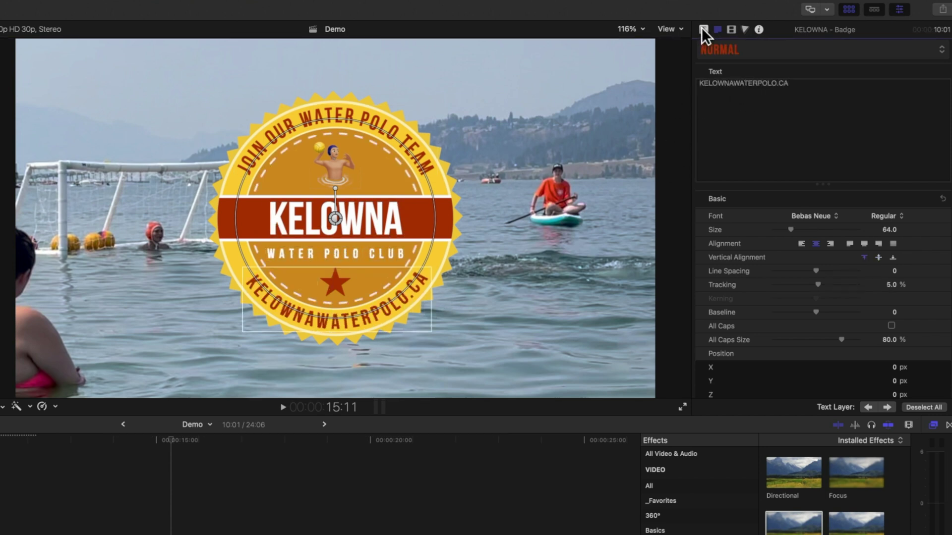
{"action": "left_click", "coordinate": [703, 29]}
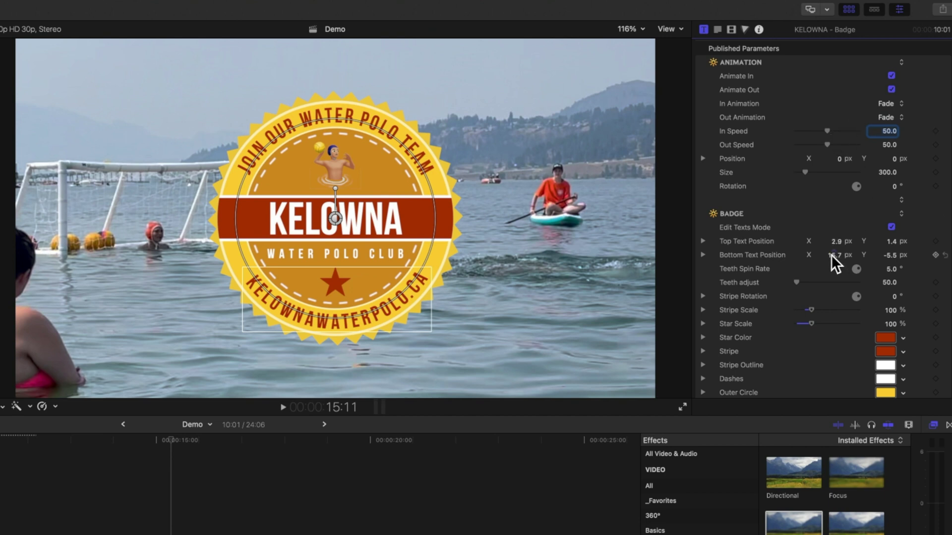
{"action": "left_click_drag", "start_coordinate": [833, 255], "coordinate": [833, 256]}
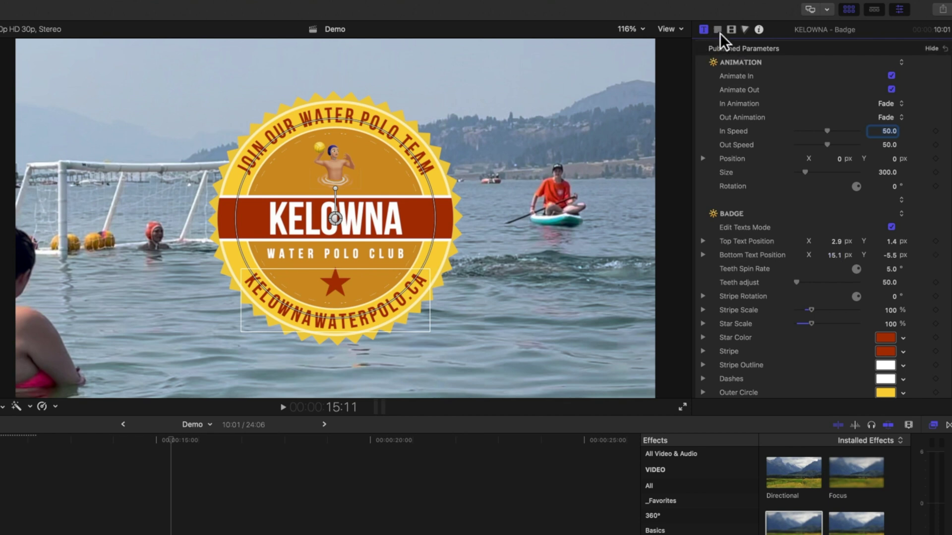
Step: Turn off Edit Texts Mode and play the Badge title from about 13:04
{"action": "left_click", "coordinate": [891, 227]}
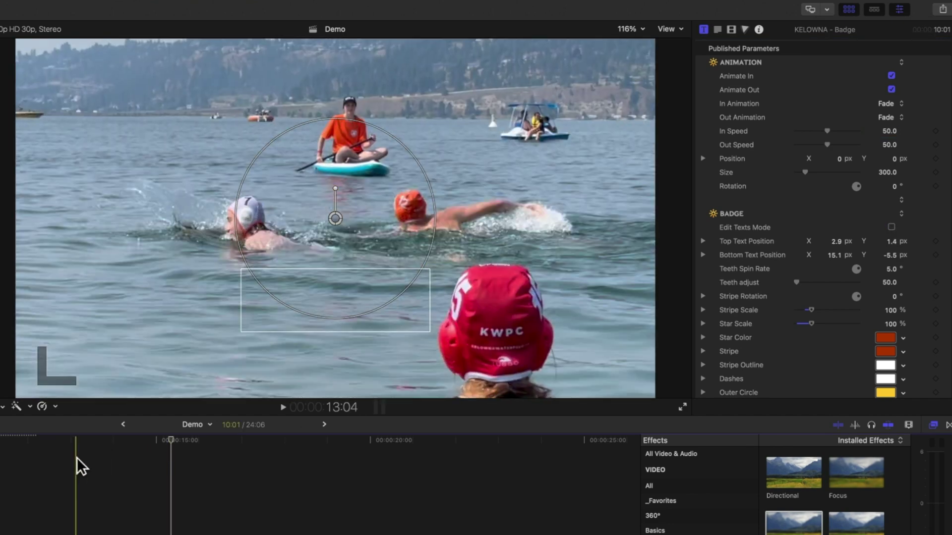
{"action": "key", "text": "space"}
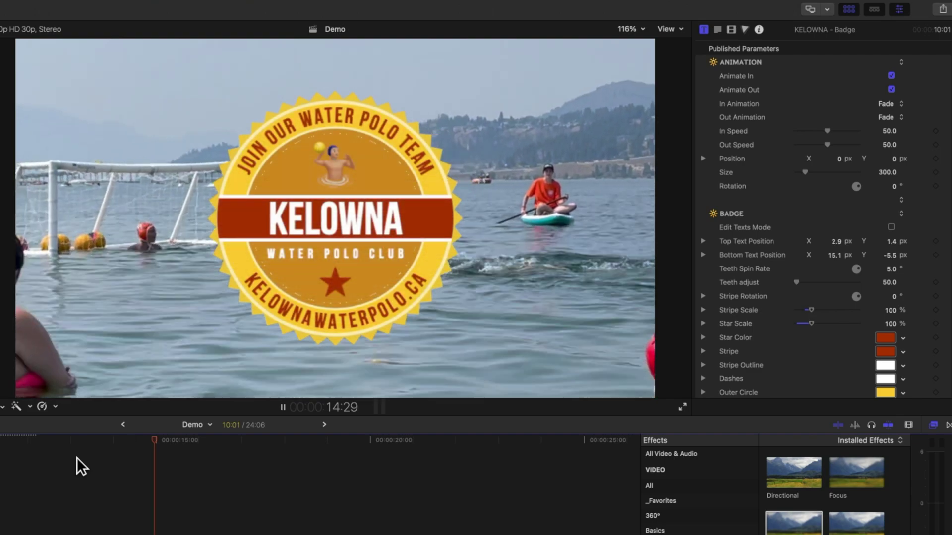